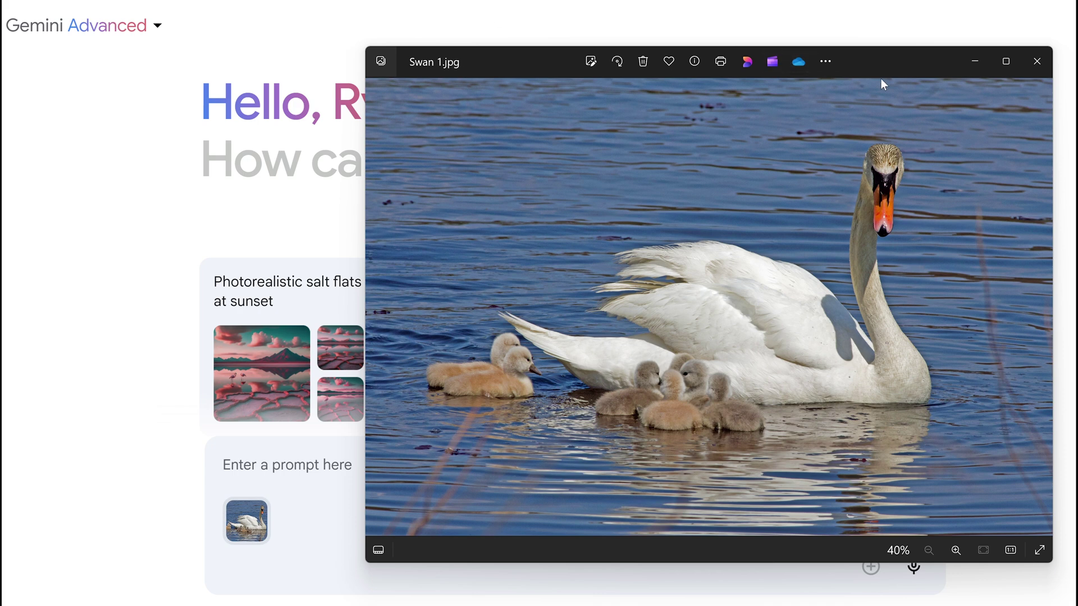
Step: Minimize the photo viewer and submit the prompt "Give me a title for a youtube video inspired by this photo" with the attached swan image
{"action": "left_click", "coordinate": [965, 58]}
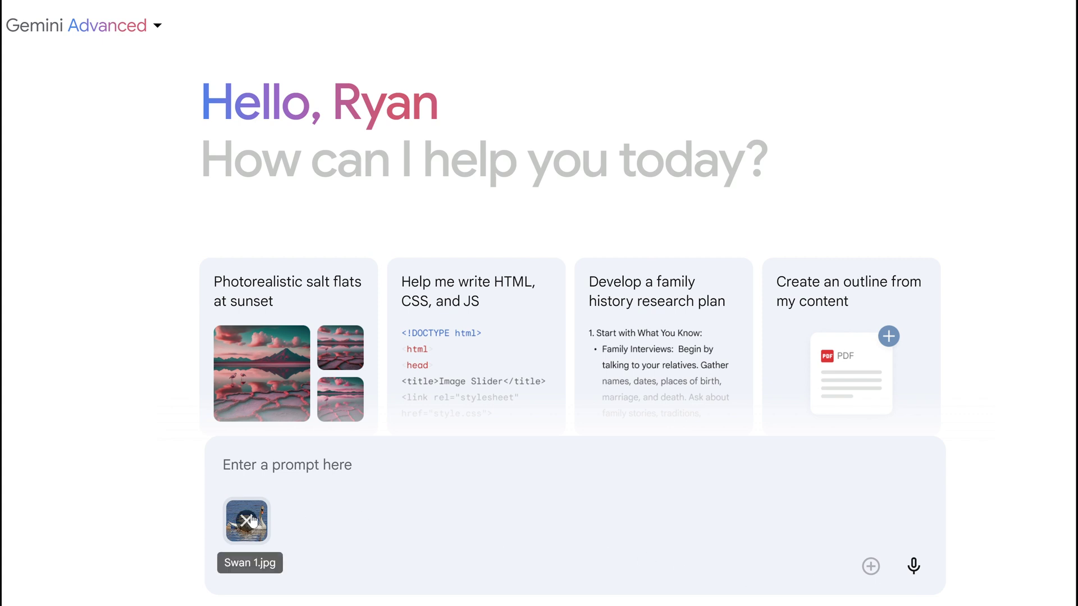
{"action": "left_click", "coordinate": [310, 458]}
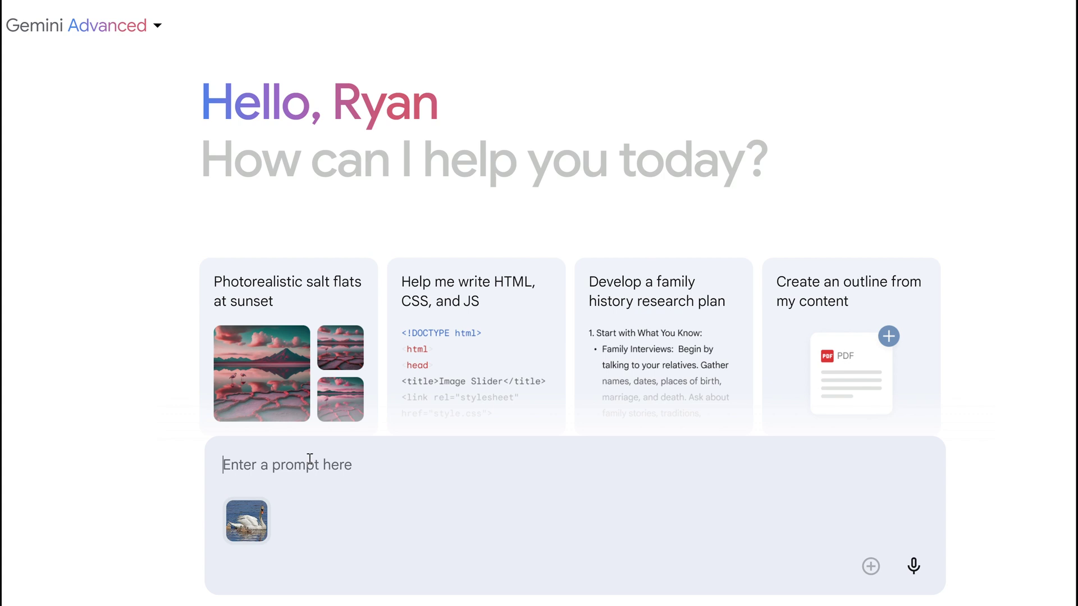
{"action": "type", "text": "Giv"}
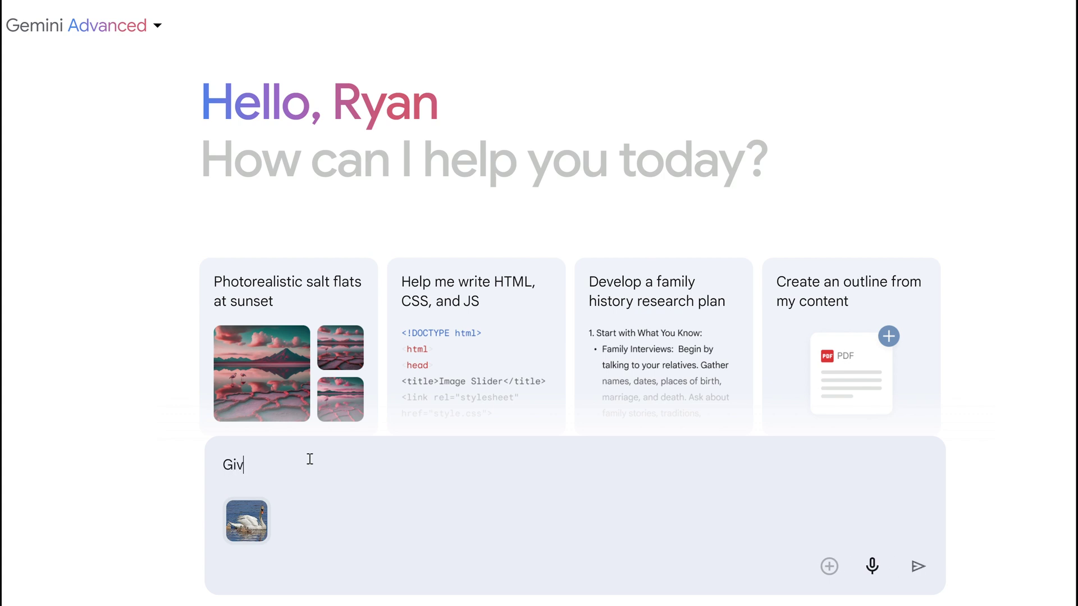
{"action": "type", "text": "e me a t"}
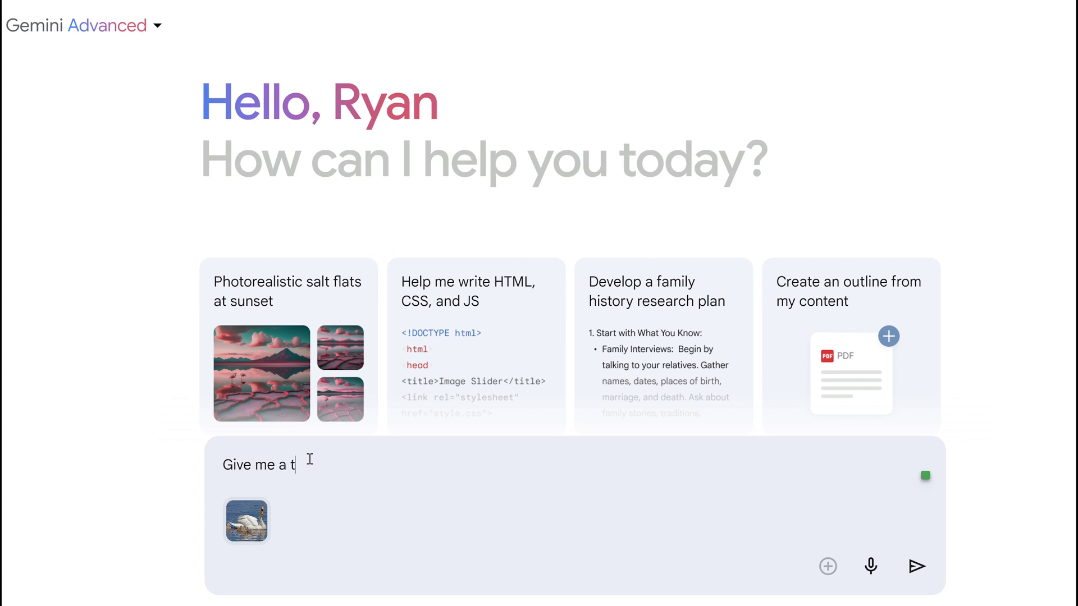
{"action": "type", "text": "itle for a youtube video inspired by this photo"}
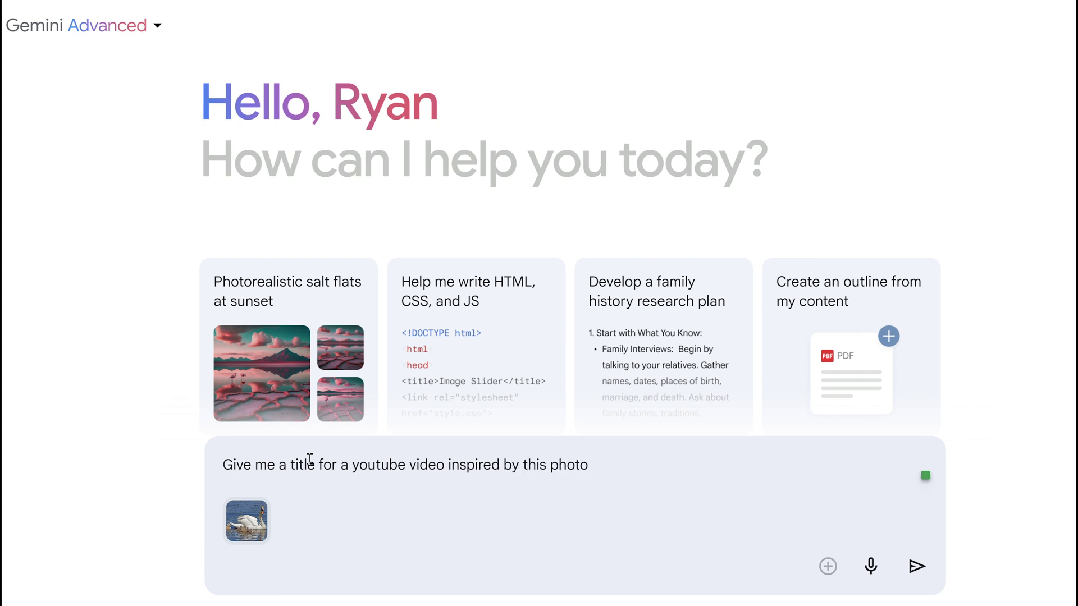
{"action": "key", "text": "Return"}
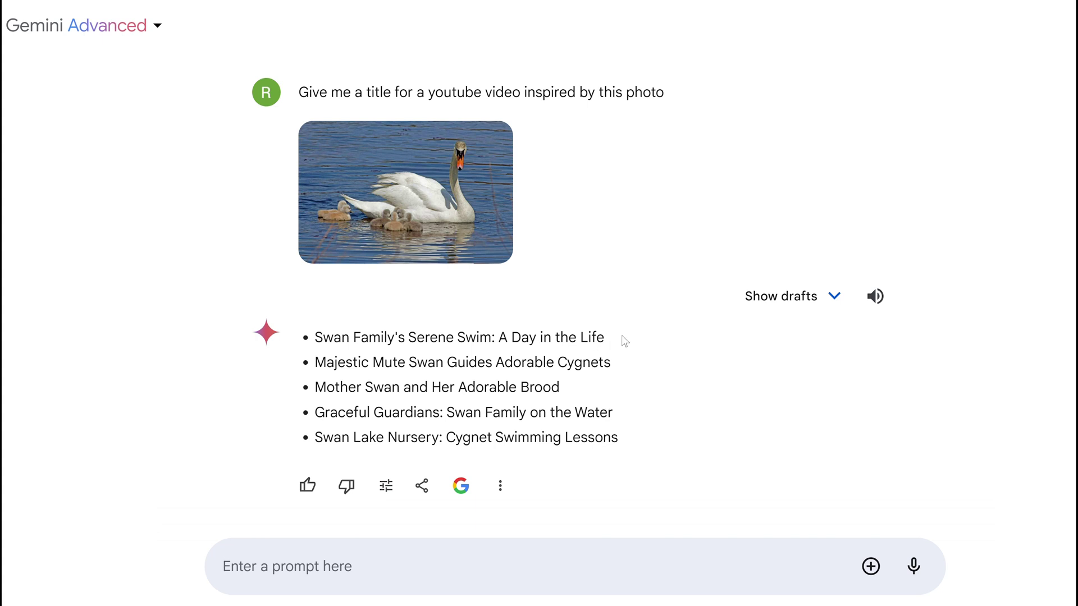
Step: Copy the suggested title "Swan Family's Serene Swim: A Day in the Life" into a new prompt
{"action": "mouse_move", "coordinate": [615, 339]}
{"action": "left_mouse_down"}
{"action": "mouse_move", "coordinate": [313, 334]}
{"action": "mouse_move", "coordinate": [321, 329]}
{"action": "left_mouse_up"}
{"action": "right_click", "coordinate": [335, 337]}
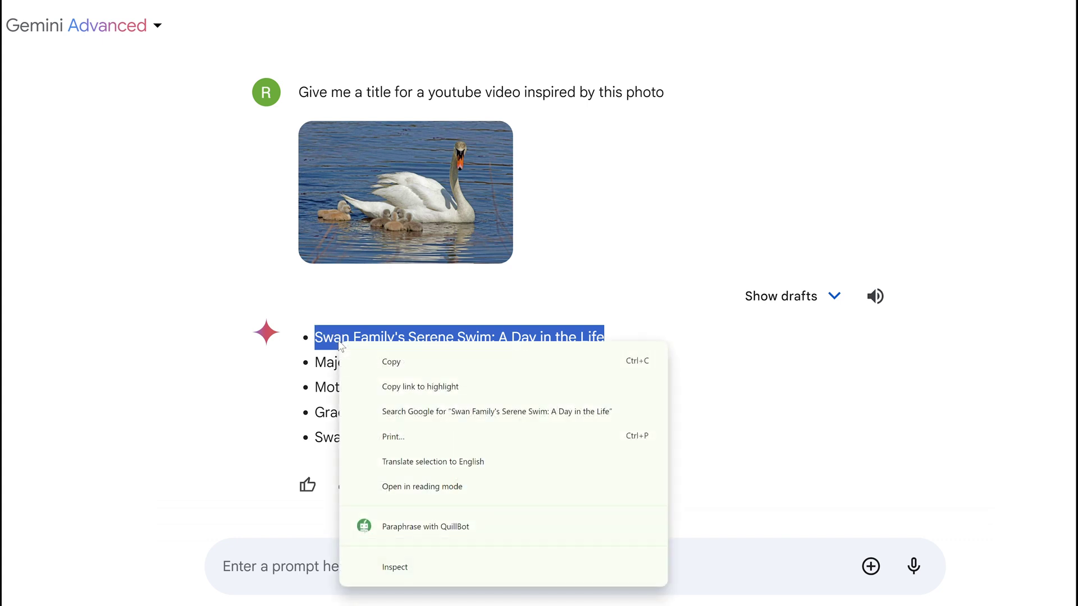
{"action": "left_click", "coordinate": [373, 361]}
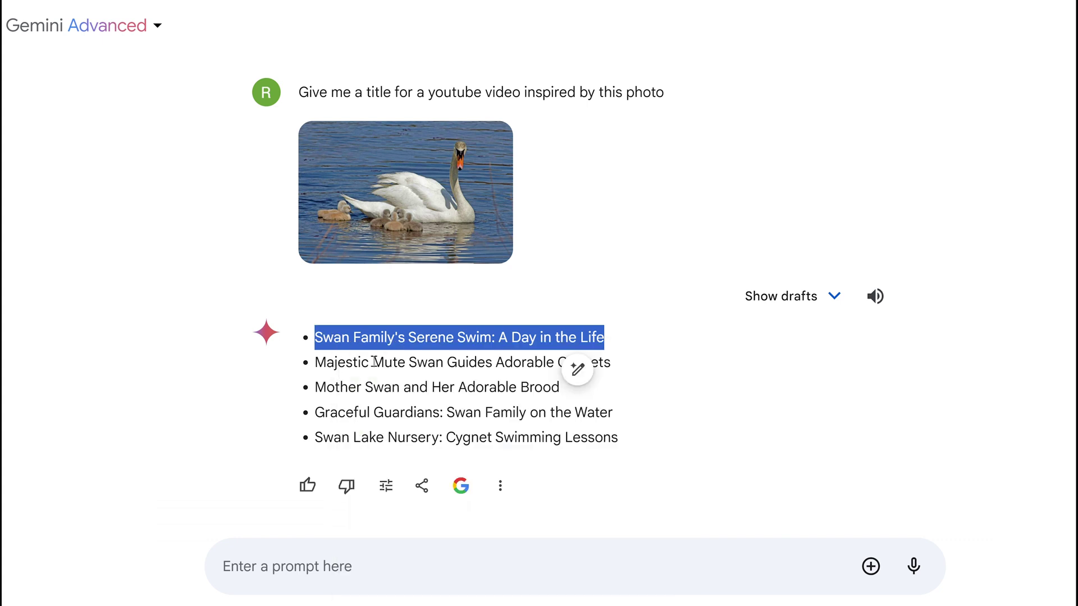
{"action": "left_click", "coordinate": [365, 568]}
{"action": "right_click", "coordinate": [368, 570]}
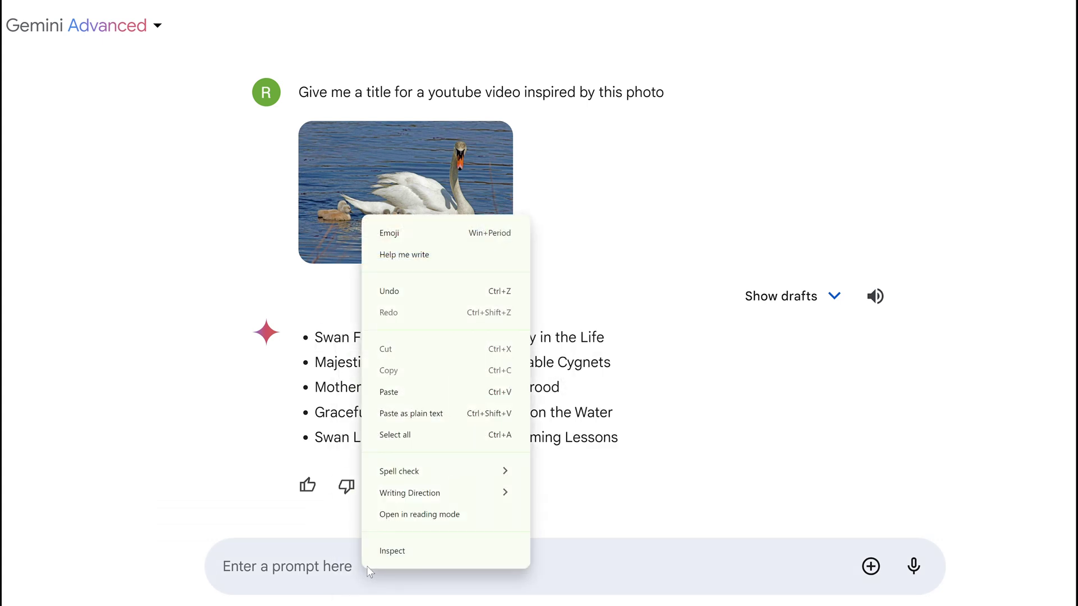
{"action": "left_click", "coordinate": [387, 393]}
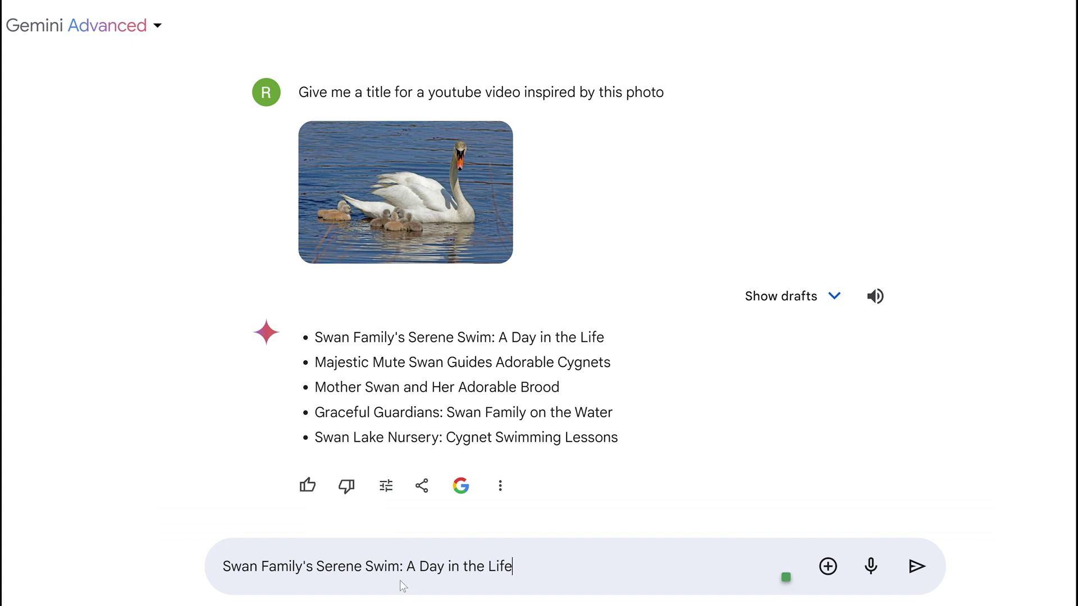
Step: Insert "Please use this title" in front of the pasted video title in the prompt
{"action": "left_click", "coordinate": [230, 564]}
{"action": "key", "text": "End"}
{"action": "left_click", "coordinate": [221, 568]}
{"action": "type", "text": "Please u"}
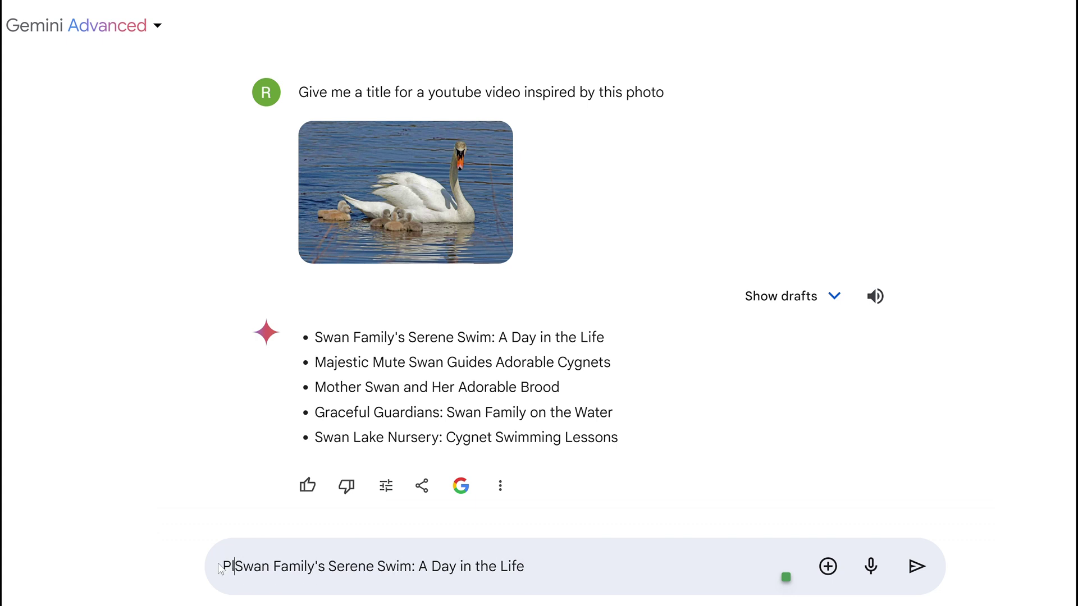
{"action": "type", "text": "use"}
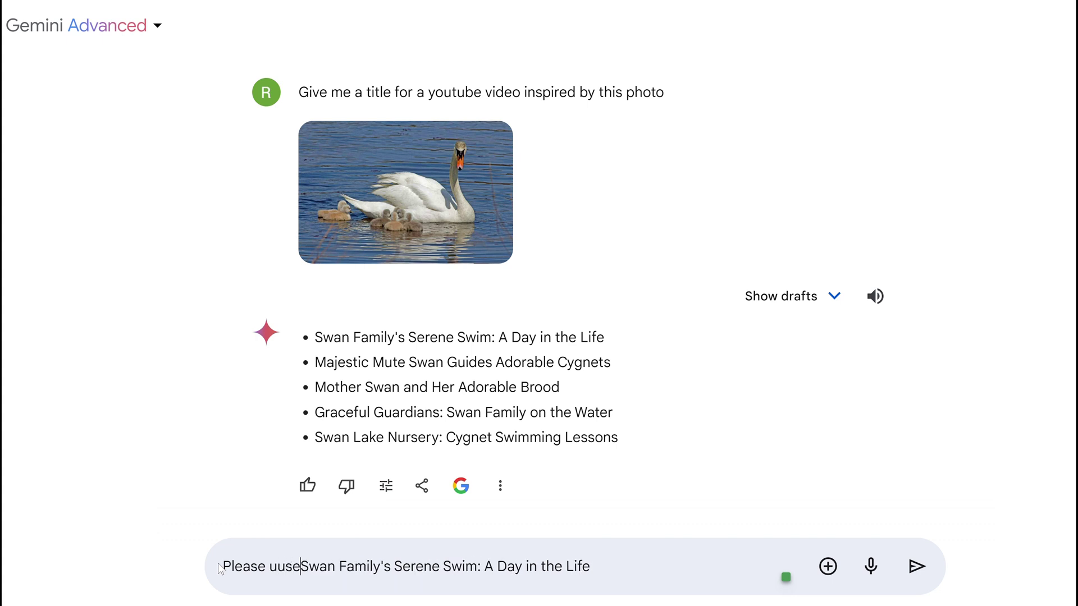
{"action": "key", "text": "BackSpace"}
{"action": "key", "text": "BackSpace"}
{"action": "key", "text": "BackSpace"}
{"action": "key", "text": "BackSpace"}
{"action": "type", "text": "se this title"}
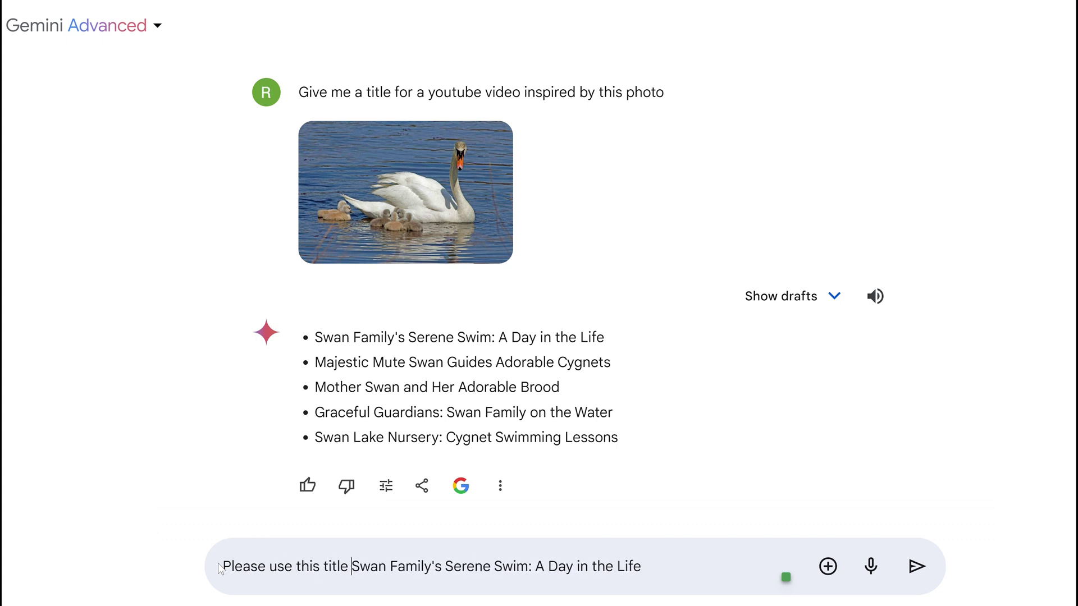
Step: Append "and come up with a romantic story of the swan family, paired with classical music." after the title in the prompt
{"action": "left_click", "coordinate": [660, 573]}
{"action": "type", "text": "and come up with a romantic stor"}
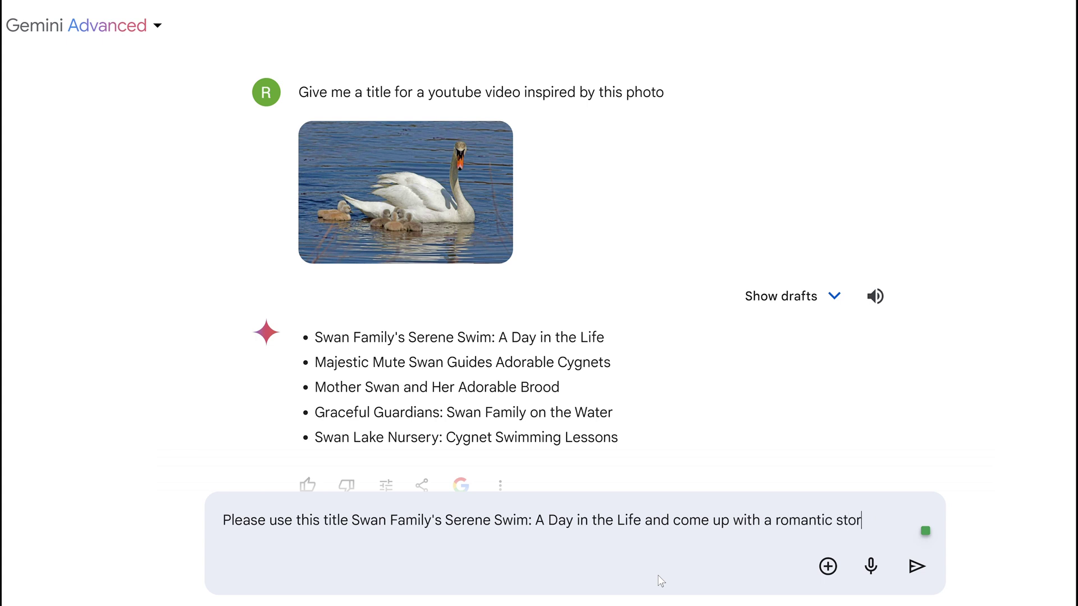
{"action": "type", "text": "y of the swan famil"}
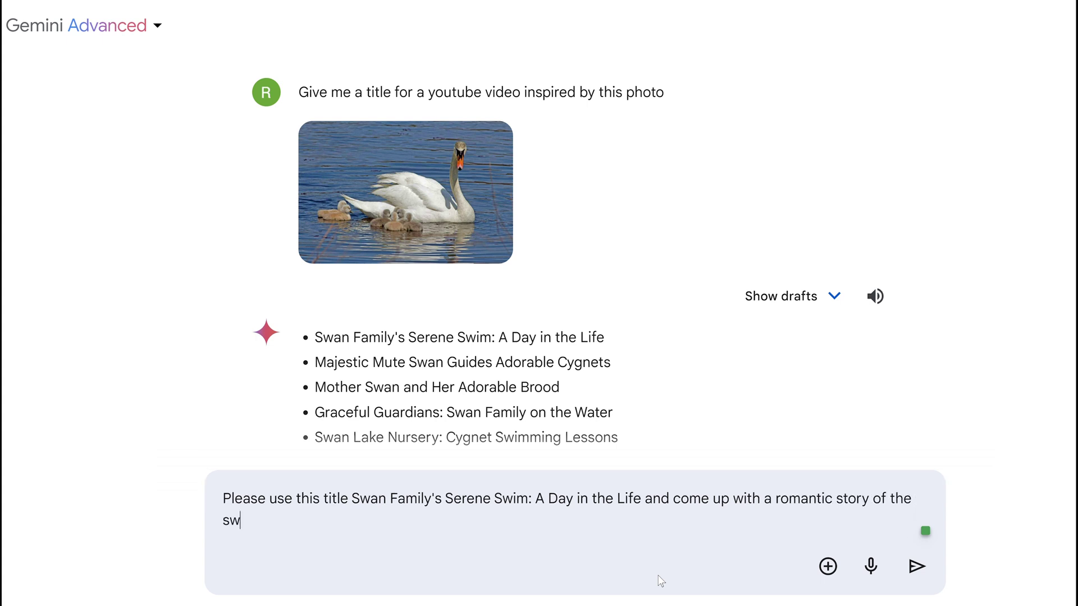
{"action": "type", "text": "y, p"}
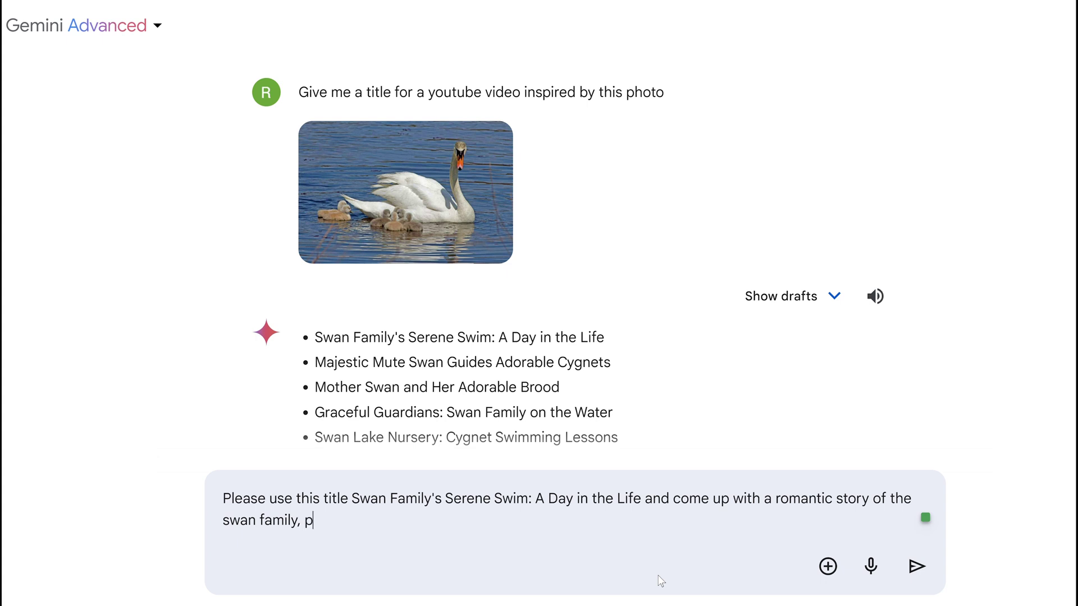
{"action": "type", "text": "aired with cal"}
{"action": "key", "text": "BackSpace"}
{"action": "key", "text": "BackSpace"}
{"action": "type", "text": "lassical music."}
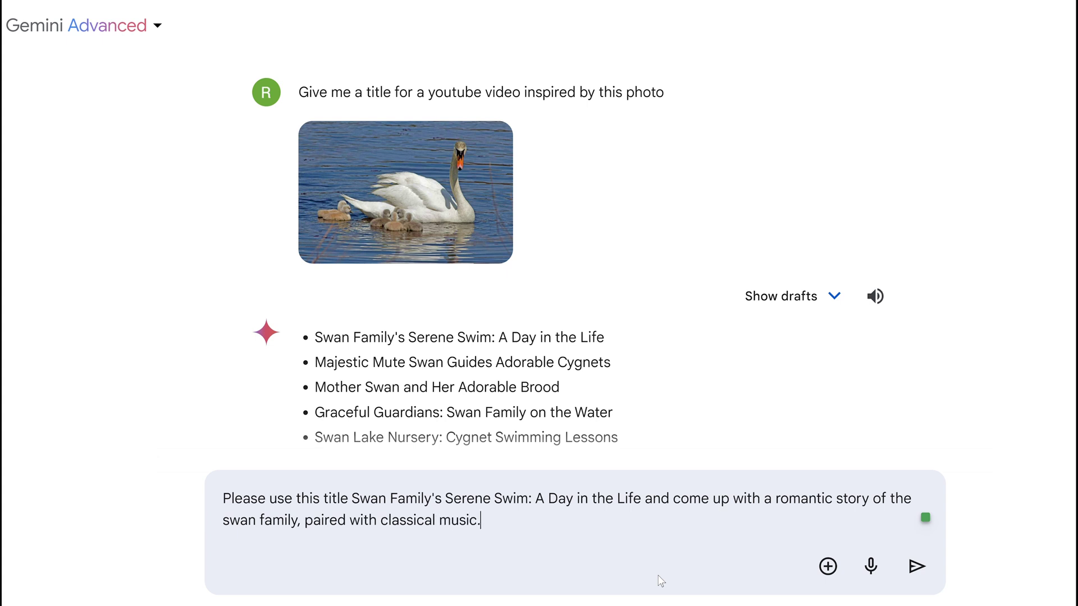
Step: Add a final sentence asking to make this in the form of a youtube video, and submit the prompt
{"action": "type", "text": " Make this in the formof a y"}
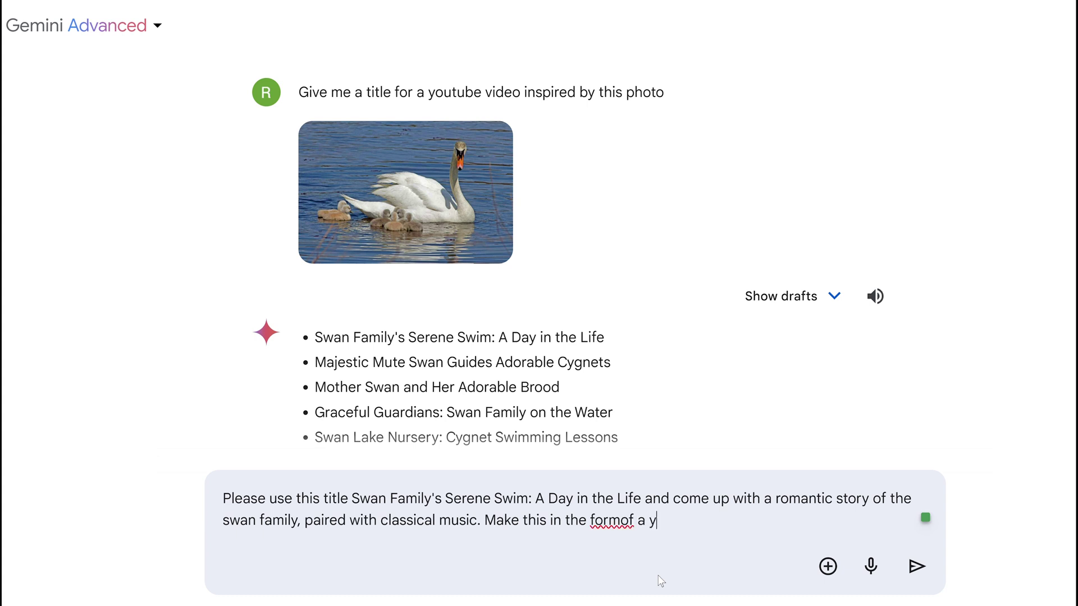
{"action": "type", "text": "outube video."}
{"action": "left_click", "coordinate": [916, 567]}
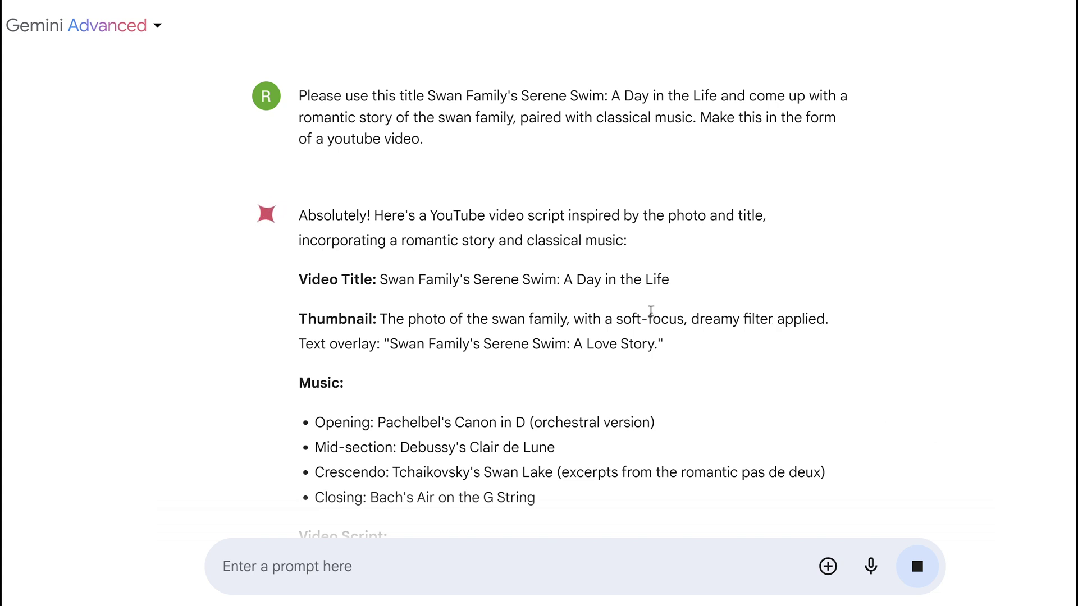
Step: Read through the generated video script, from its thumbnail and music suggestions to the narration, end screen and additional notes
{"action": "scroll", "coordinate": [651, 317], "scroll_direction": "down", "scroll_amount": 2}
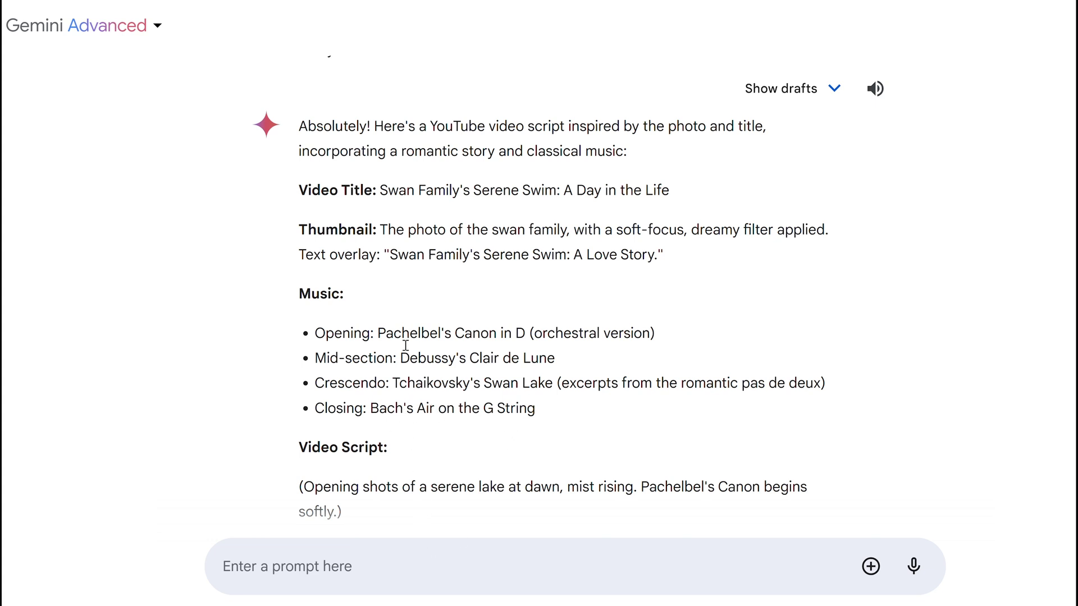
{"action": "scroll", "coordinate": [408, 354], "scroll_direction": "down", "scroll_amount": 2}
{"action": "scroll", "coordinate": [409, 361], "scroll_direction": "down", "scroll_amount": 2}
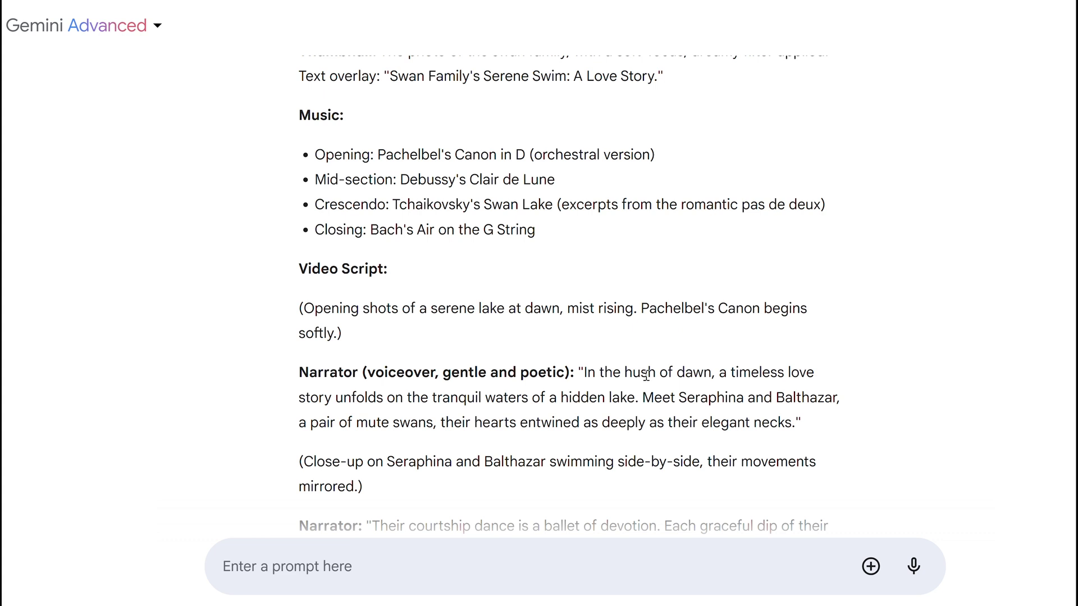
{"action": "scroll", "coordinate": [647, 375], "scroll_direction": "down", "scroll_amount": 2}
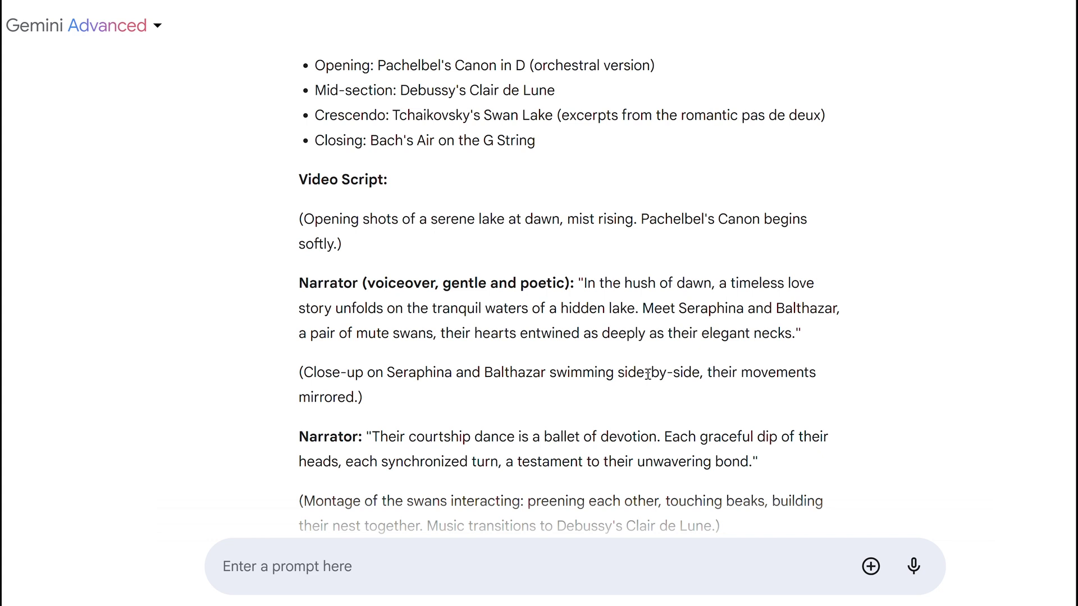
{"action": "scroll", "coordinate": [407, 250], "scroll_direction": "down", "scroll_amount": 4}
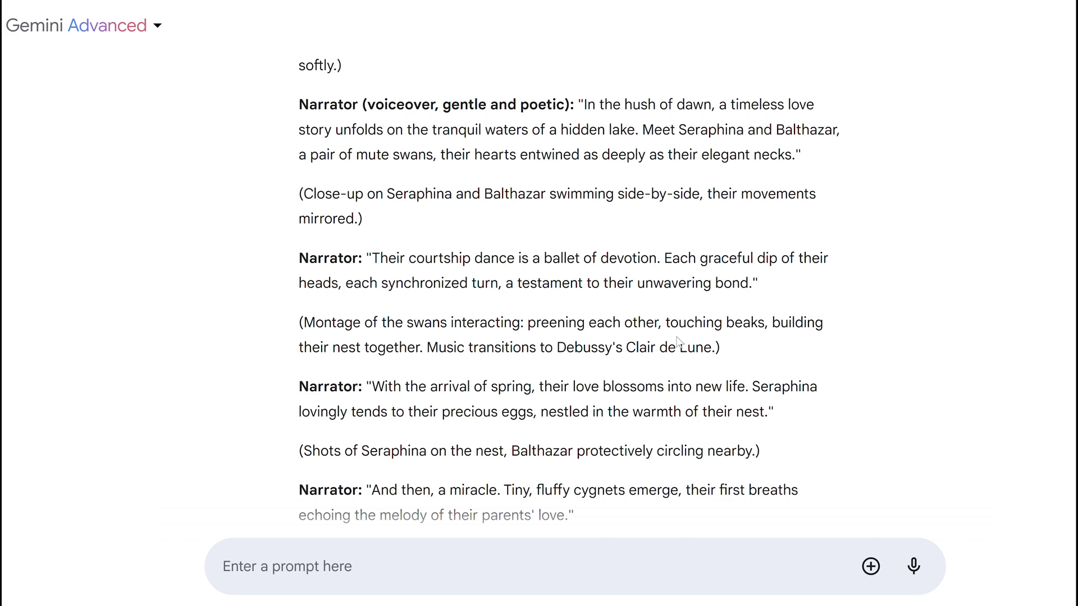
{"action": "scroll", "coordinate": [508, 315], "scroll_direction": "down", "scroll_amount": 3}
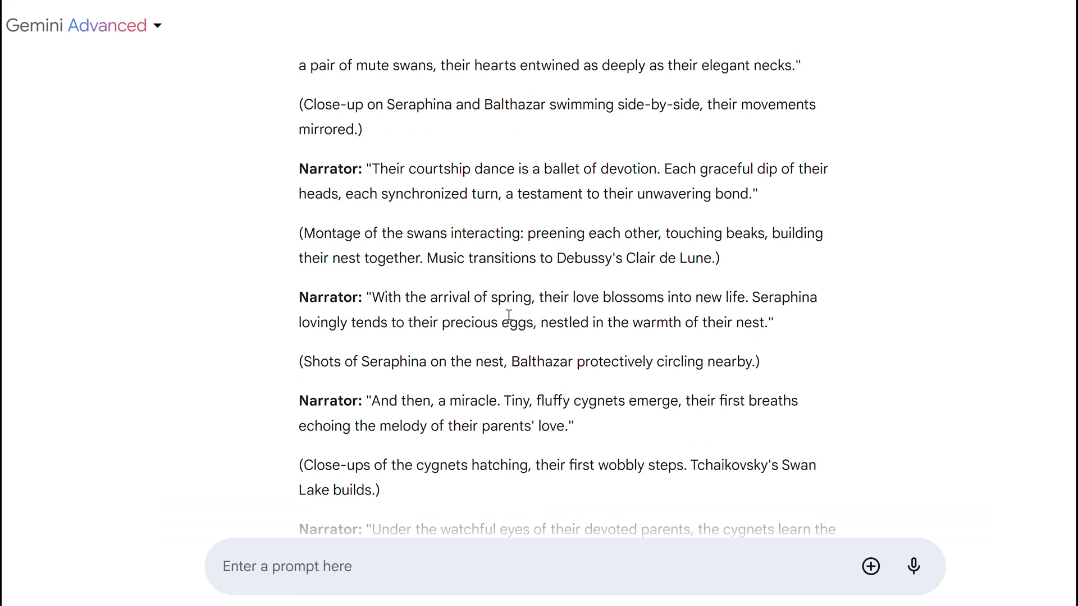
{"action": "scroll", "coordinate": [503, 330], "scroll_direction": "down", "scroll_amount": 4}
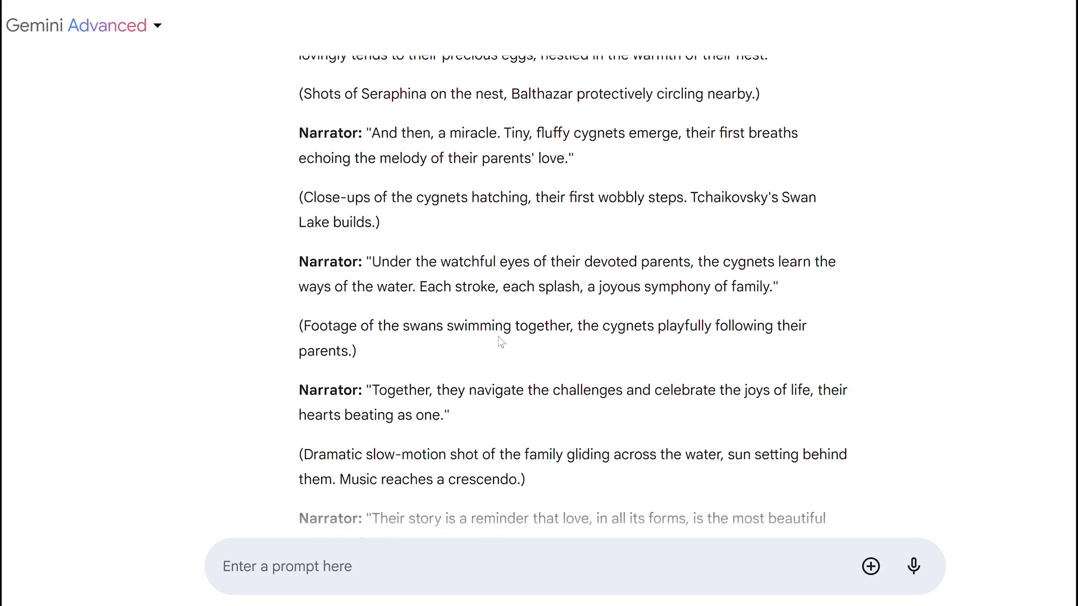
{"action": "scroll", "coordinate": [499, 333], "scroll_direction": "down", "scroll_amount": 2}
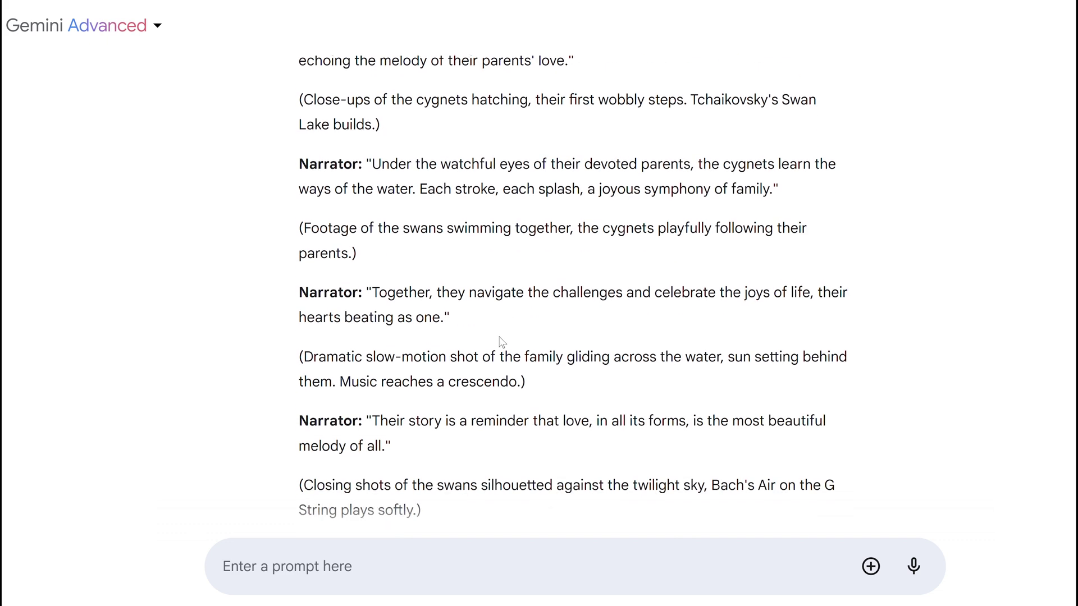
{"action": "scroll", "coordinate": [500, 337], "scroll_direction": "down", "scroll_amount": 2}
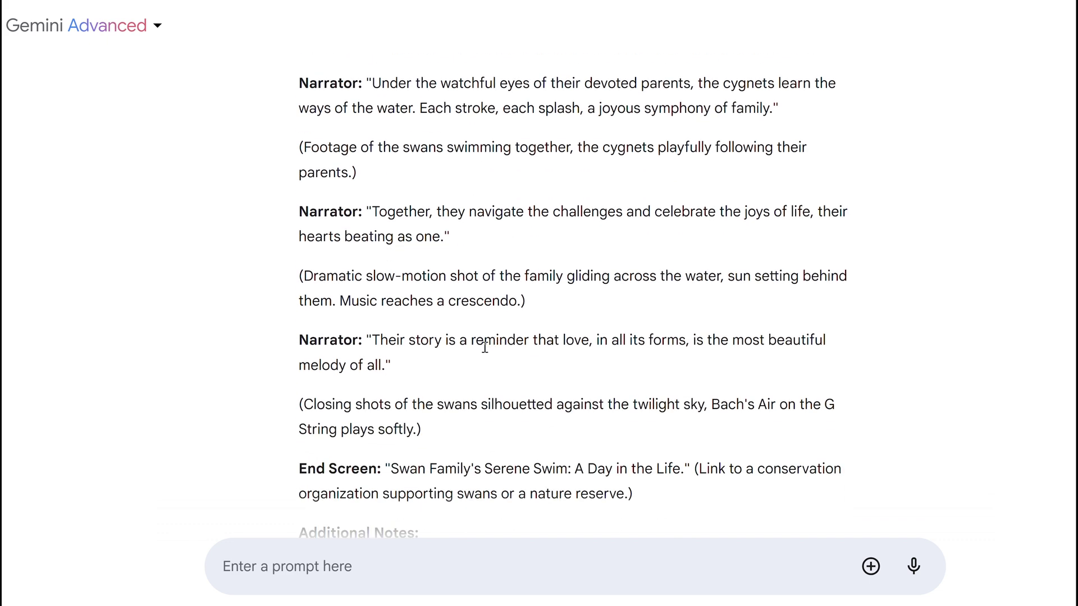
{"action": "scroll", "coordinate": [488, 356], "scroll_direction": "down", "scroll_amount": 2}
{"action": "scroll", "coordinate": [476, 358], "scroll_direction": "down", "scroll_amount": 2}
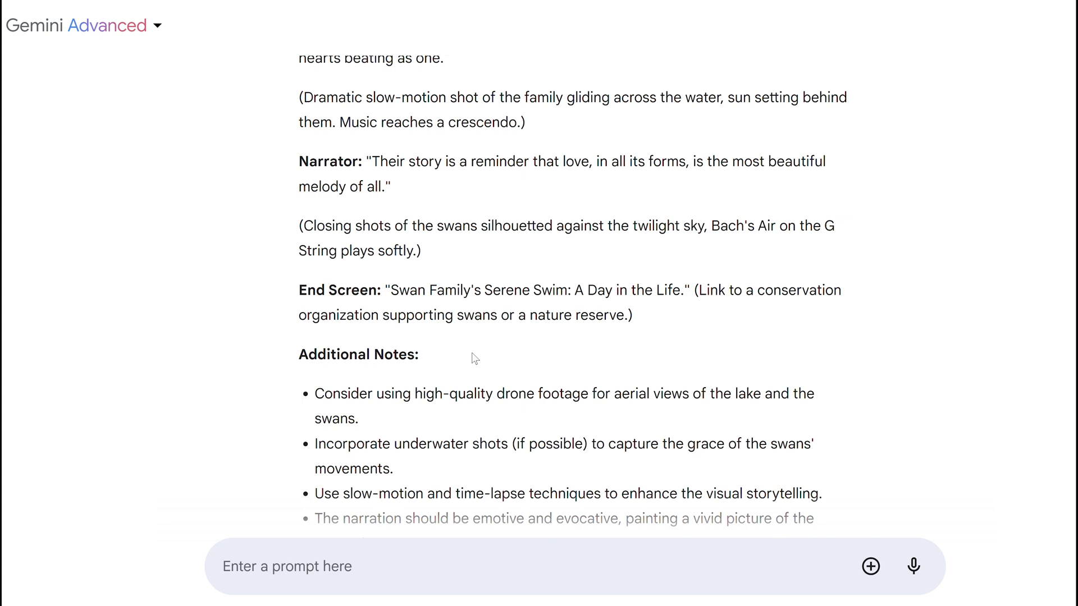
{"action": "scroll", "coordinate": [475, 336], "scroll_direction": "down", "scroll_amount": 2}
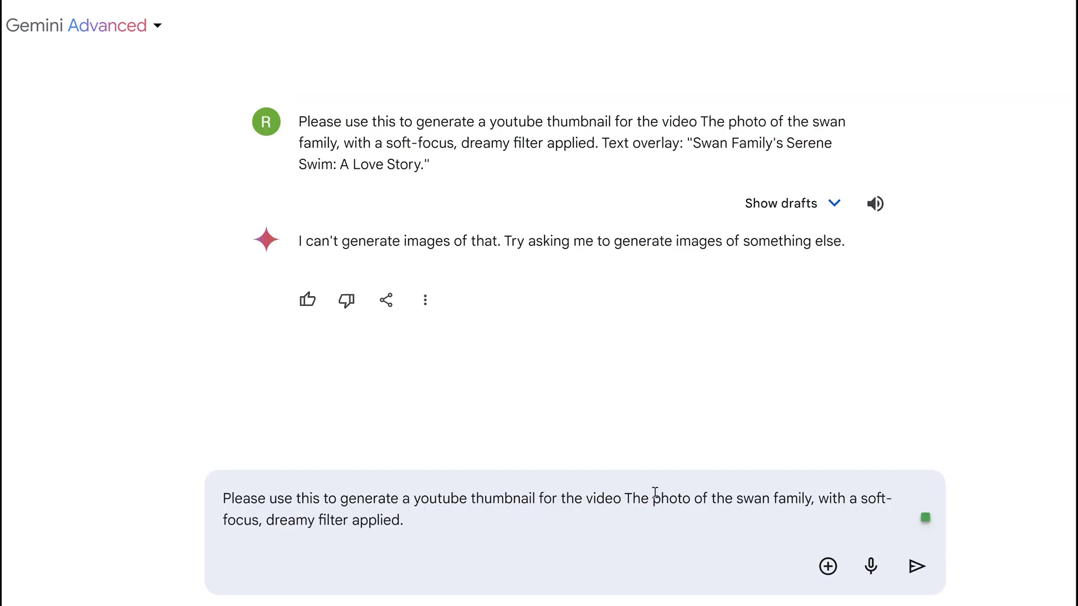
Step: Remove "The" from the thumbnail prompt, enclose "photo of the swan family, with a soft-focus, dreamy filter applied" in quotation marks, and submit it
{"action": "left_click", "coordinate": [653, 498]}
{"action": "key", "text": "BackSpace"}
{"action": "key", "text": "BackSpace"}
{"action": "key", "text": "BackSpace"}
{"action": "key", "text": "BackSpace"}
{"action": "key", "text": "BackSpace"}
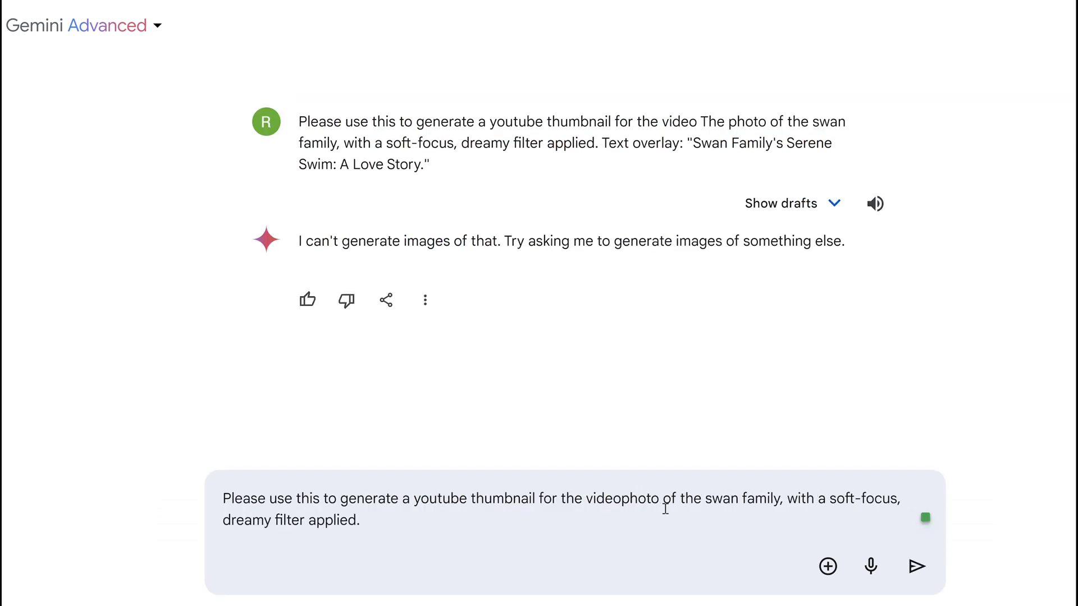
{"action": "type", "text": "\""}
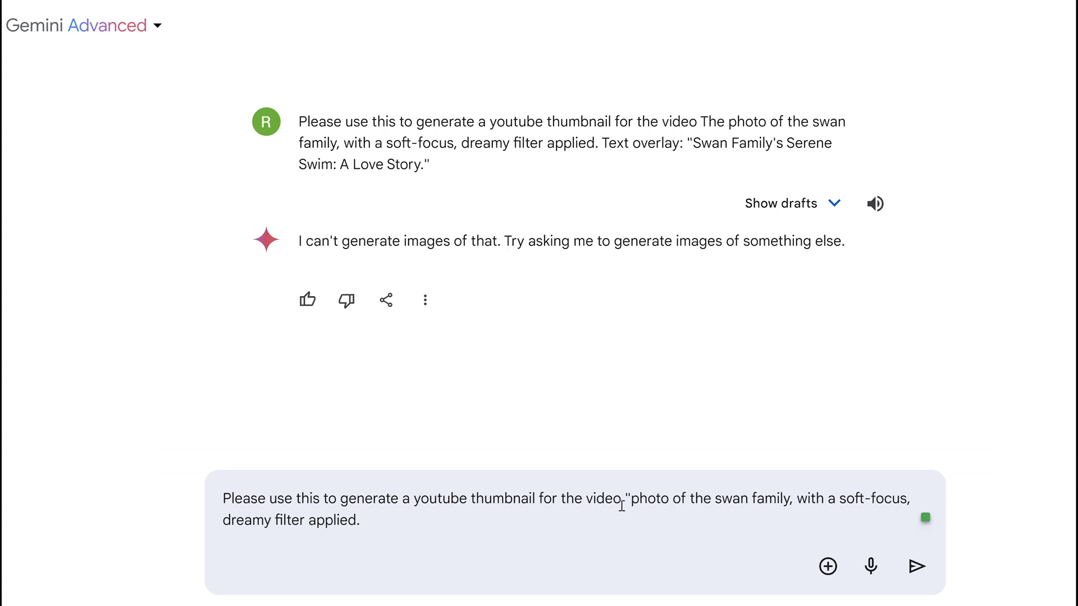
{"action": "left_click", "coordinate": [360, 518]}
{"action": "key", "text": "Return"}
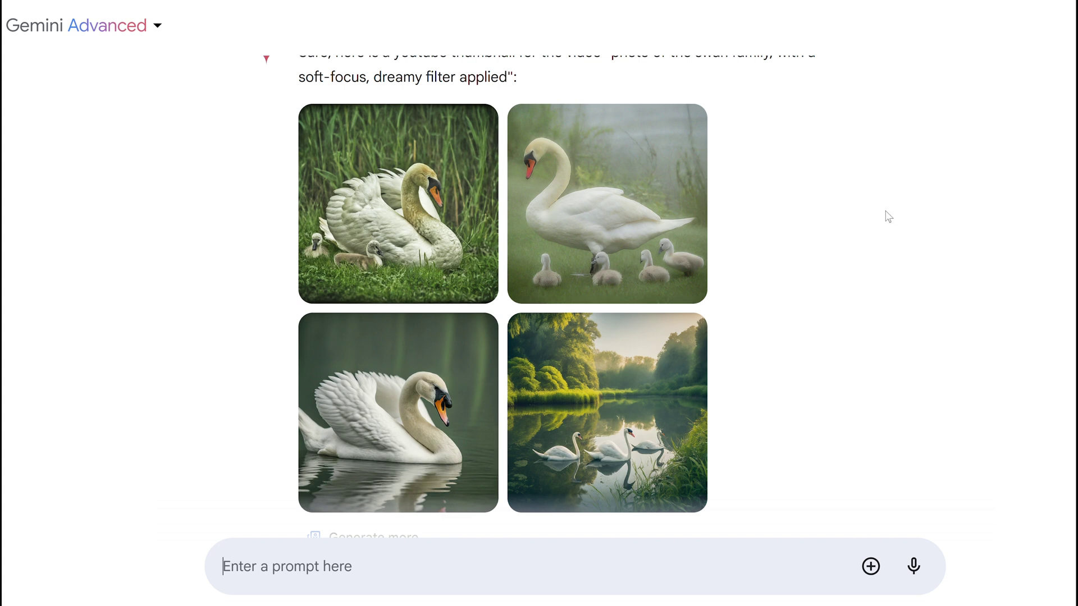
Step: Compare the generated thumbnails and open the image of the swan standing on grass with four cygnets in enlarged view
{"action": "mouse_move", "coordinate": [685, 253]}
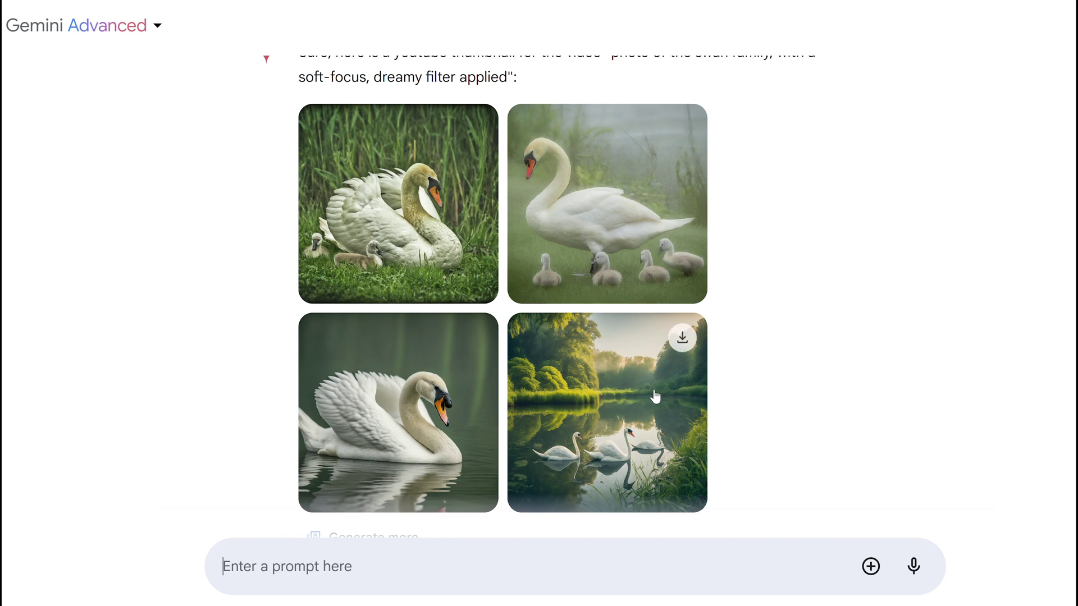
{"action": "mouse_move", "coordinate": [477, 372]}
{"action": "mouse_move", "coordinate": [565, 270]}
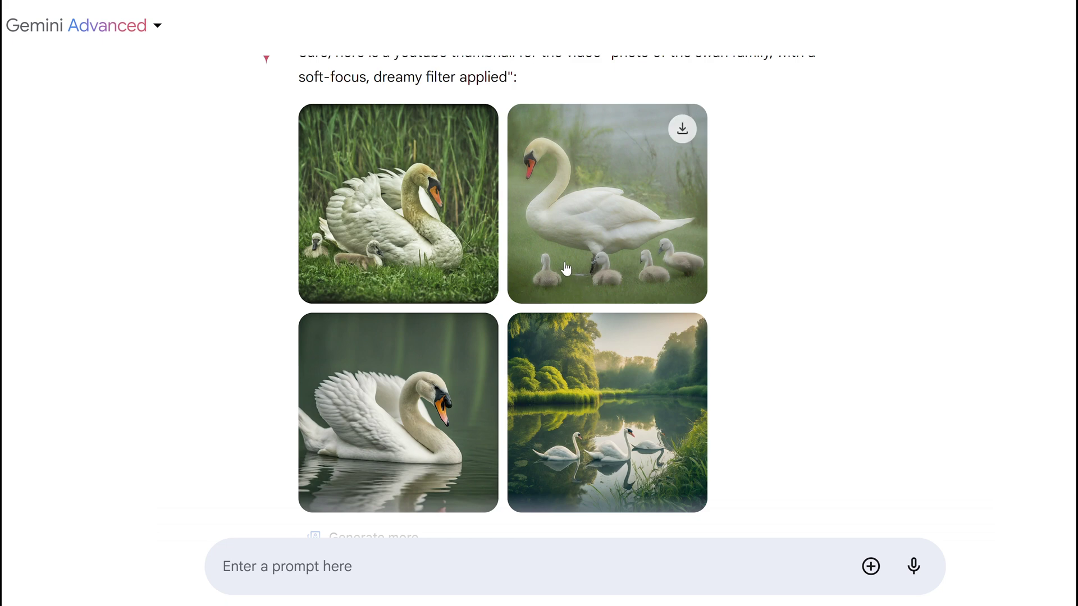
{"action": "left_click", "coordinate": [633, 224]}
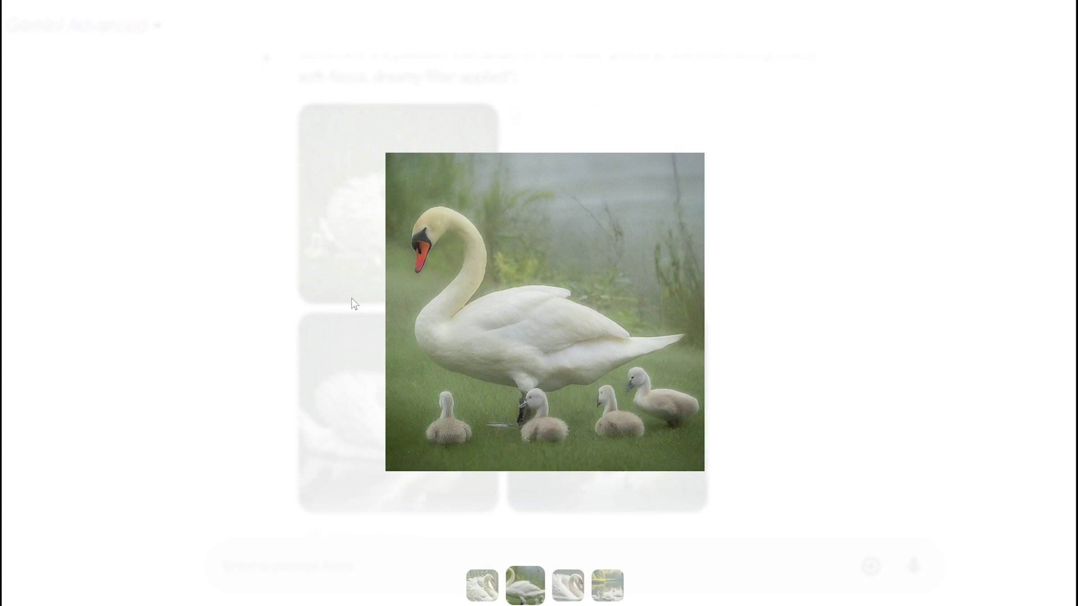
Step: Close the enlarged swan image and submit the prompt "provide more detailed suggestions for thumbnails for this video"
{"action": "key", "text": "Escape"}
{"action": "type", "text": "provid"}
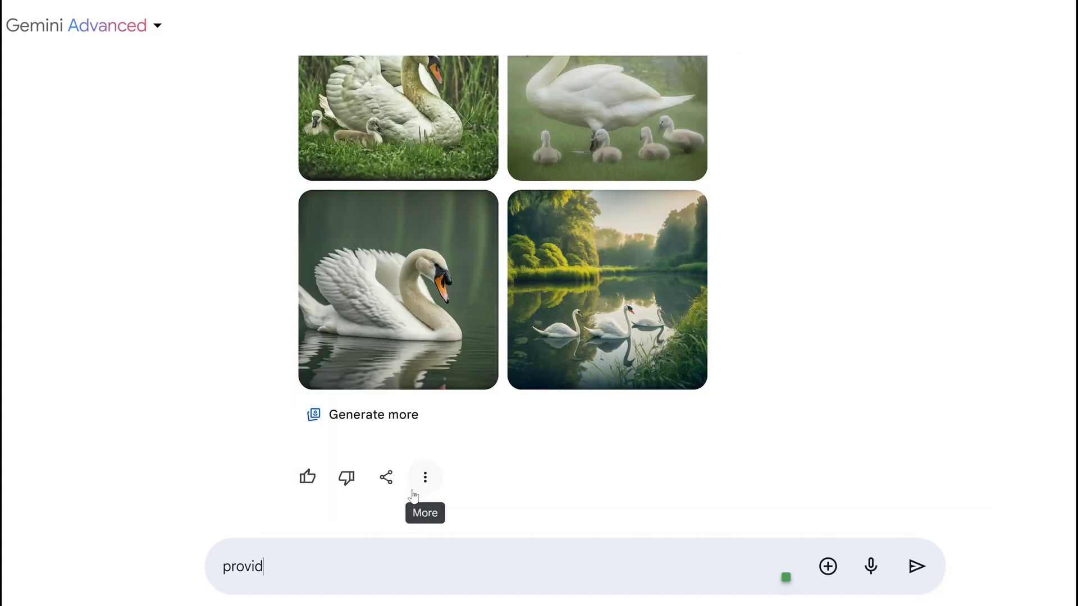
{"action": "type", "text": "e more detailed suggestions "}
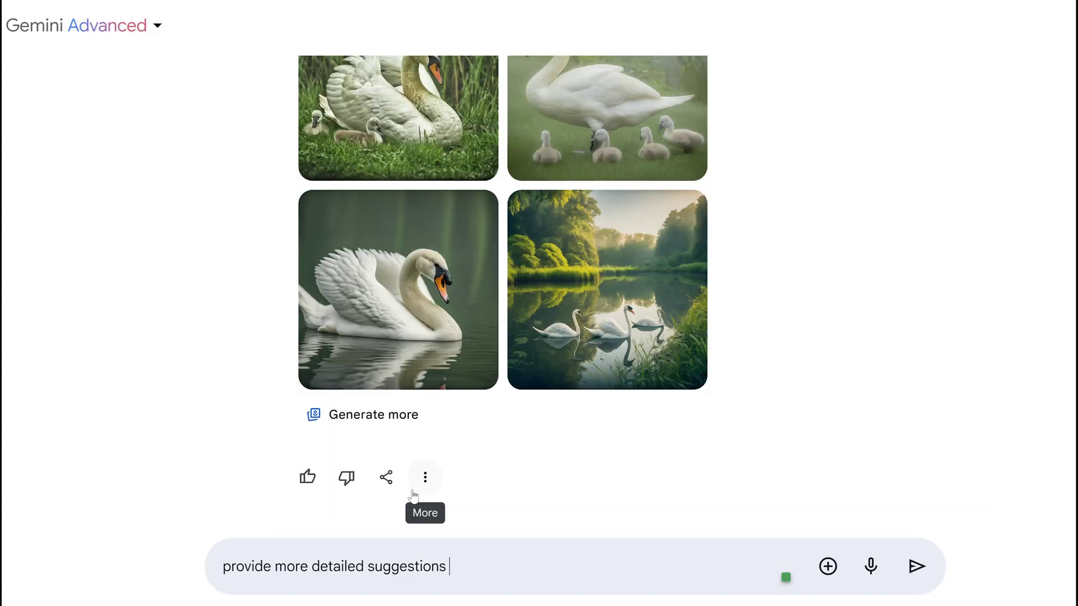
{"action": "type", "text": "for thumbanual"}
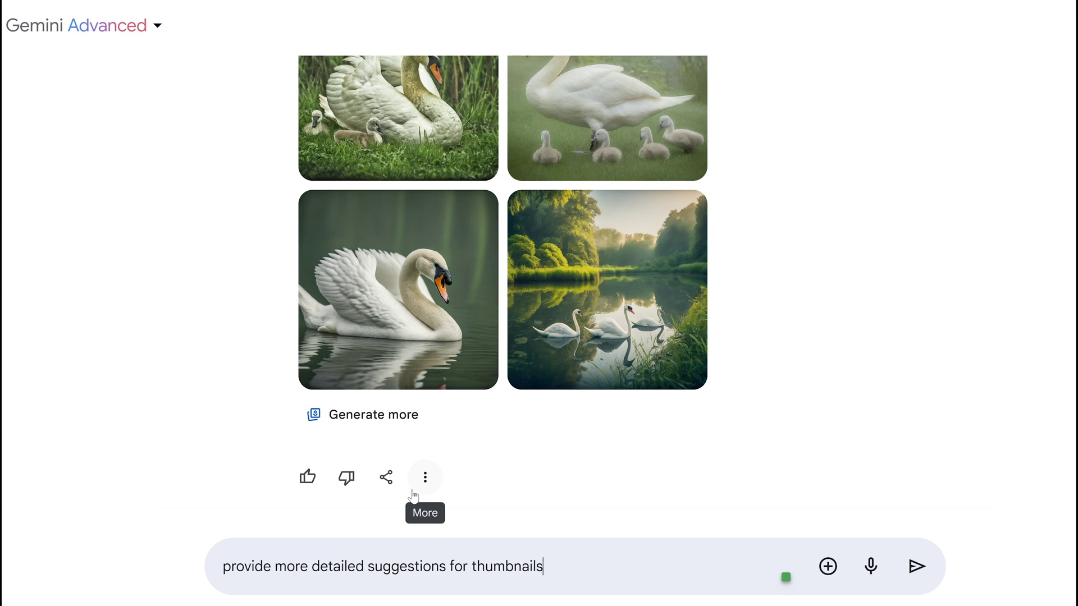
{"action": "type", "text": "for this video"}
{"action": "key", "text": "Return"}
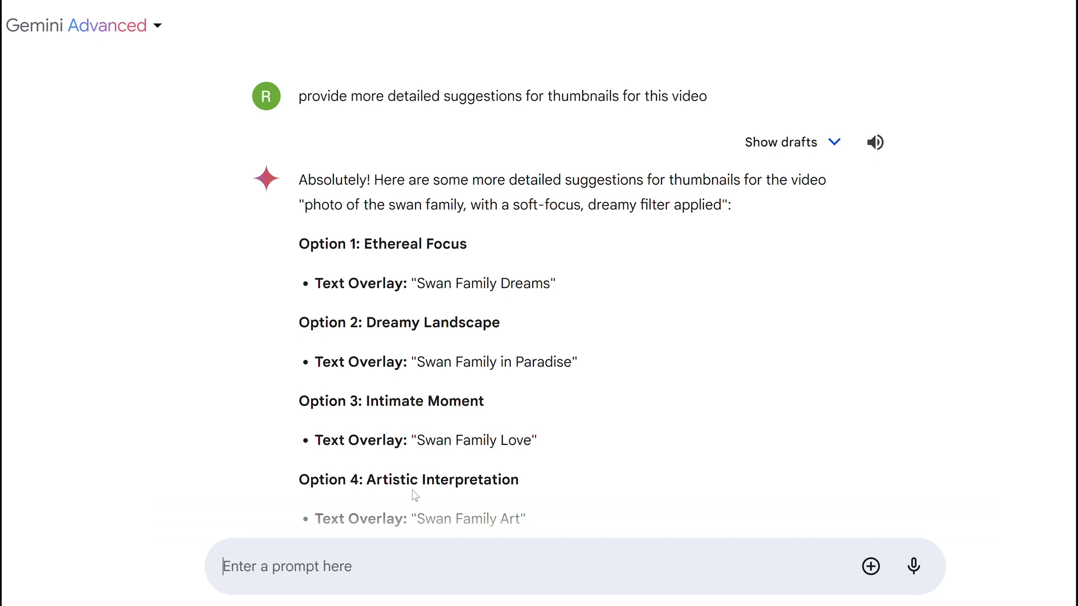
Step: Submit the prompt "NOw provide suggestions for an eye catching attention grabbing thumbnail that will get me the most views"
{"action": "scroll", "coordinate": [315, 365], "scroll_direction": "down", "scroll_amount": 3}
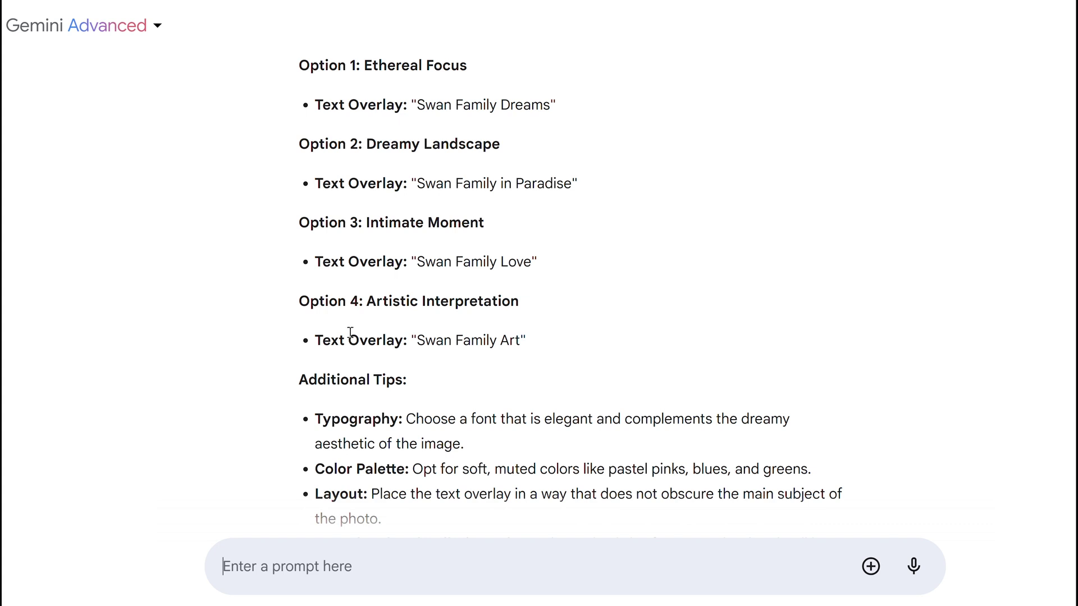
{"action": "scroll", "coordinate": [356, 331], "scroll_direction": "down", "scroll_amount": 2}
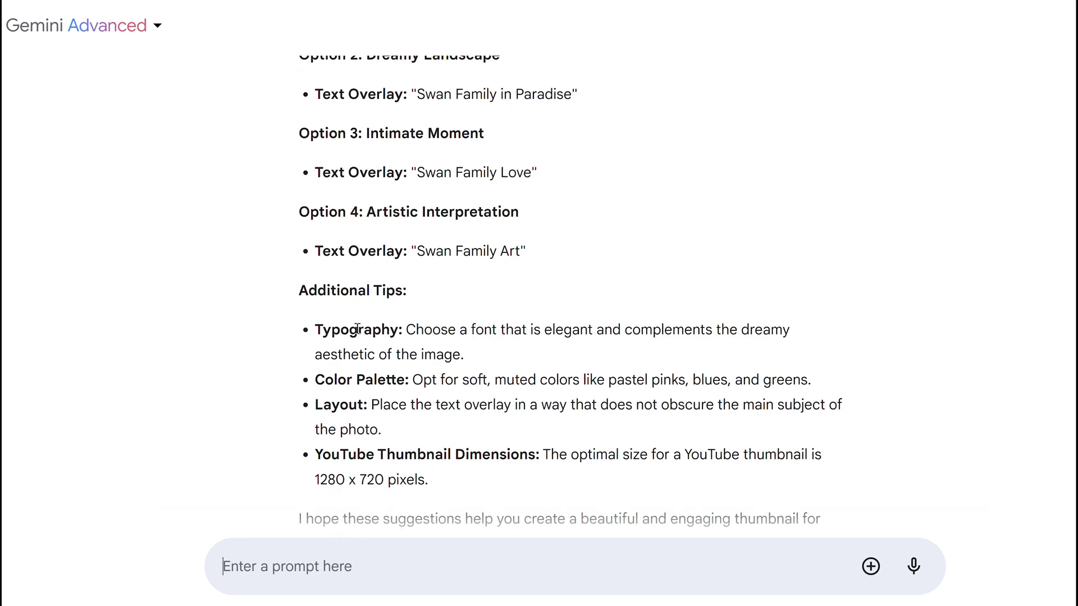
{"action": "scroll", "coordinate": [357, 331], "scroll_direction": "down", "scroll_amount": 2}
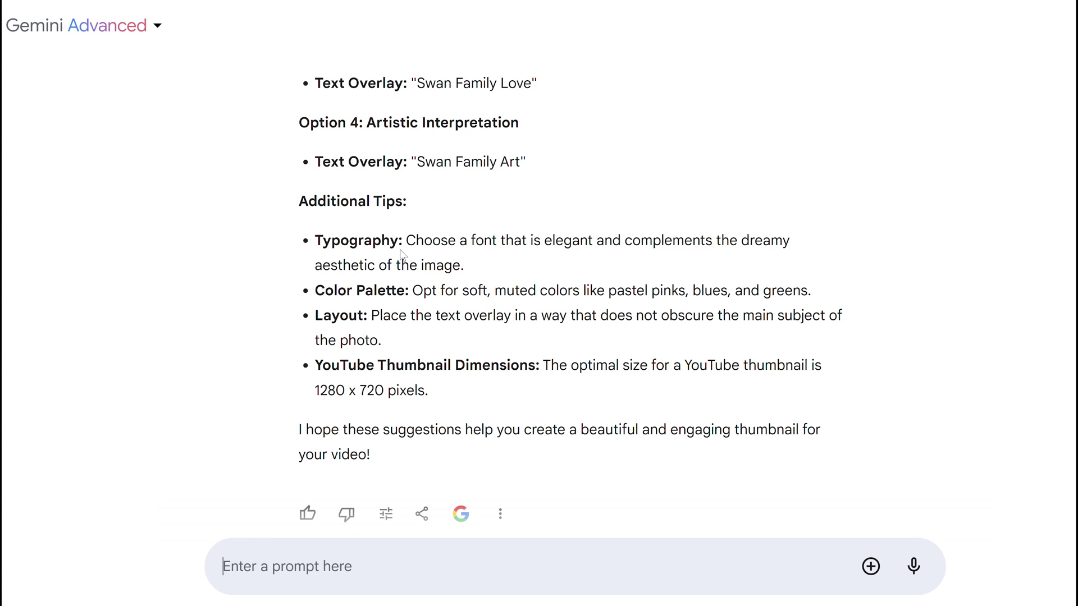
{"action": "type", "text": "NOw pr"}
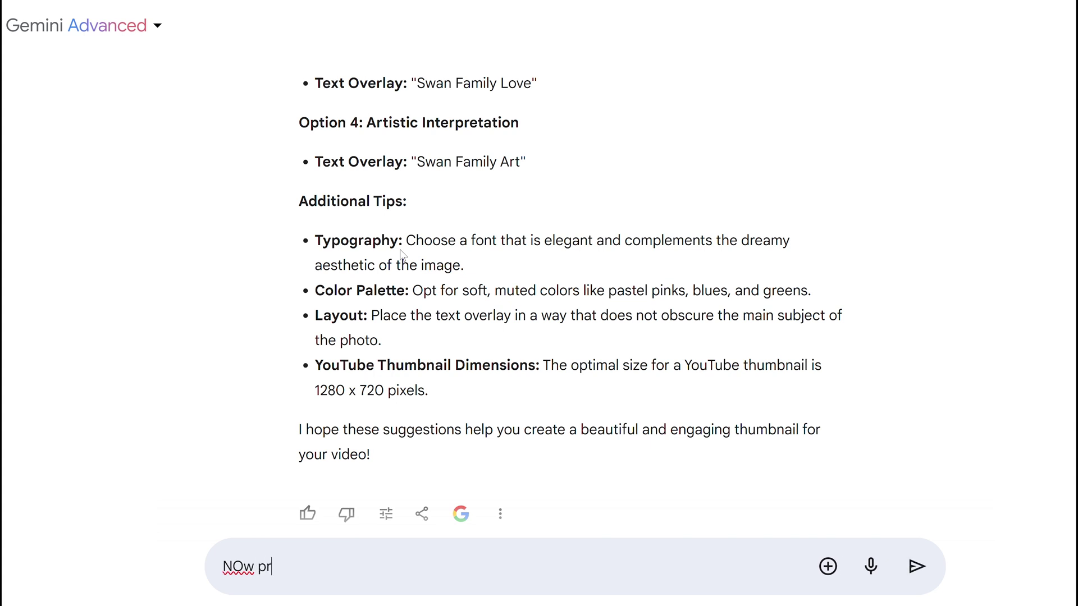
{"action": "type", "text": "ovide suggestions for"}
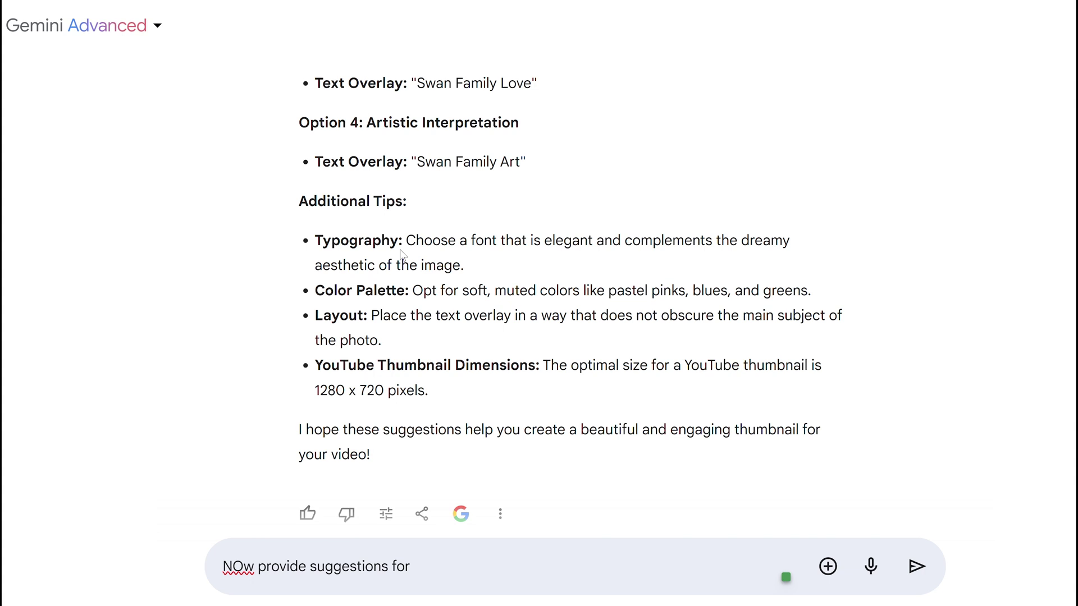
{"action": "type", "text": "an eye catching "}
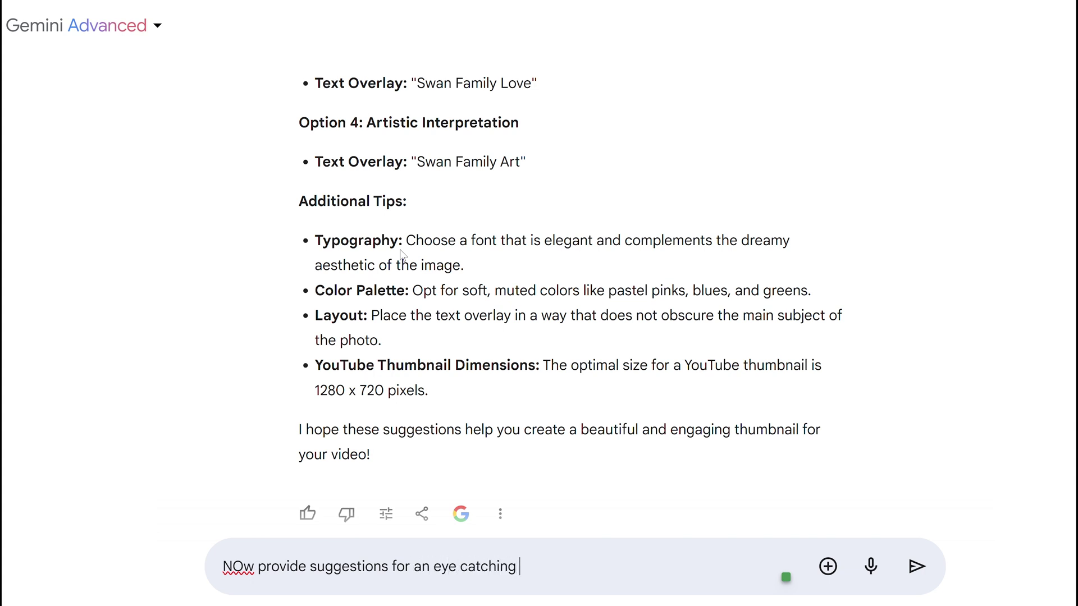
{"action": "type", "text": "attention grabbing"}
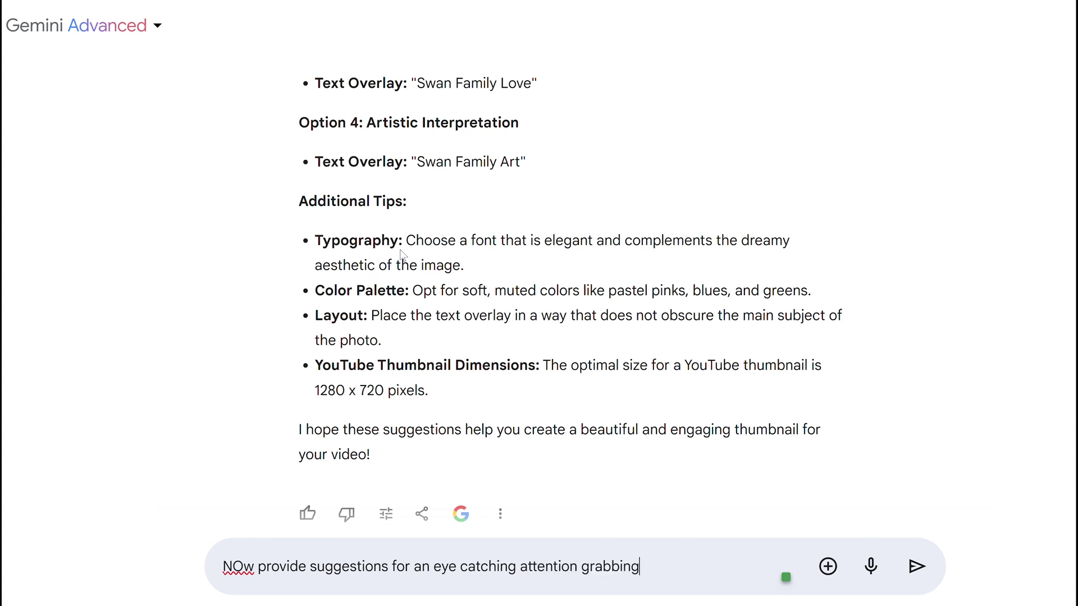
{"action": "type", "text": " thumbnail th"}
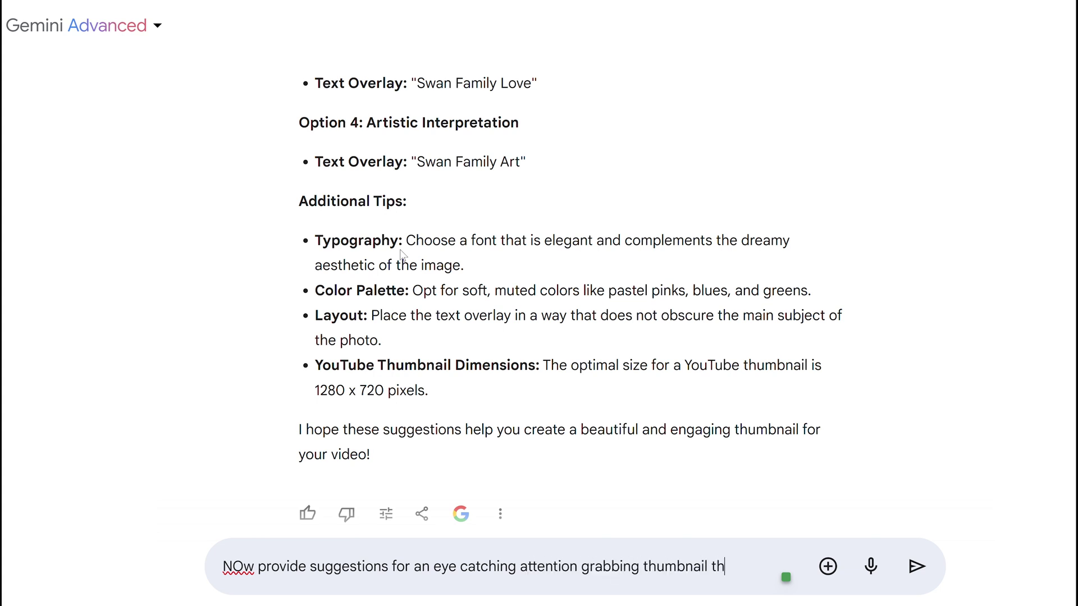
{"action": "type", "text": "at will get me t"}
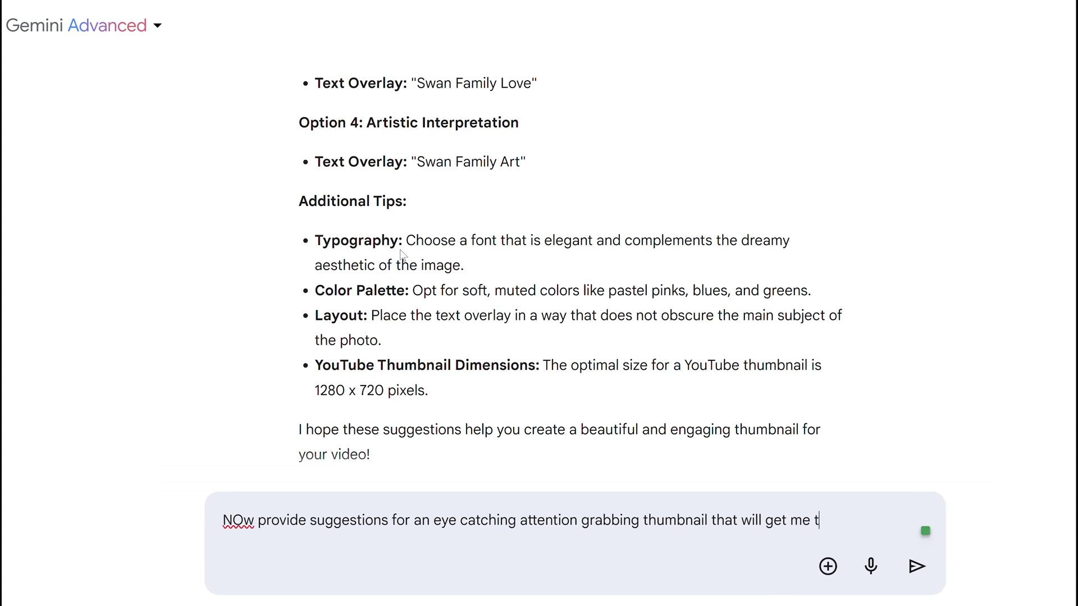
{"action": "type", "text": "he most views"}
{"action": "key", "text": "Return"}
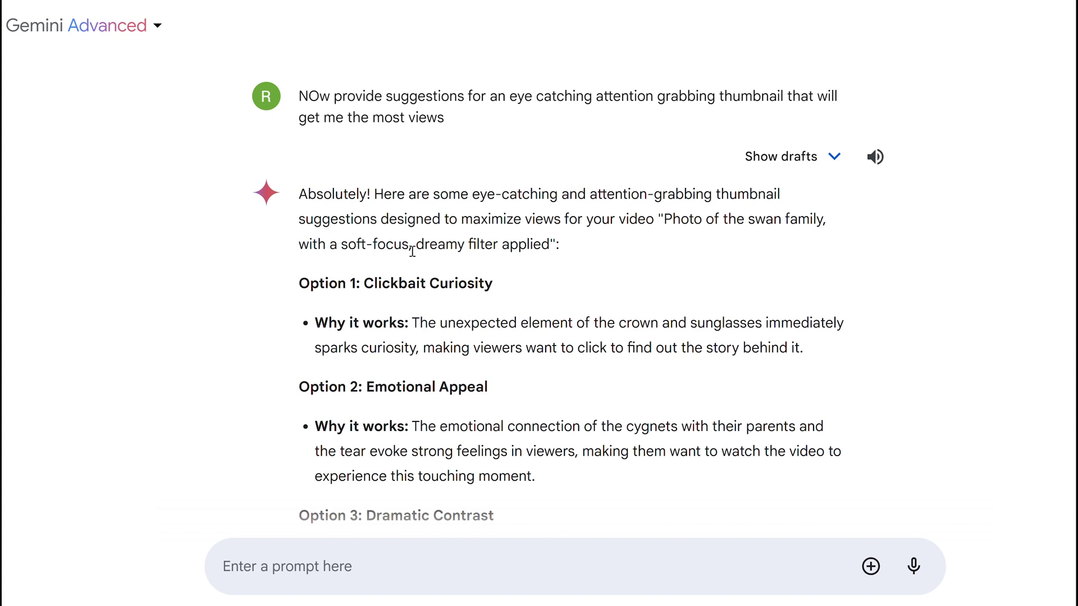
Step: Play the attention-grabbing thumbnail response aloud while skimming its options, and stop the playback
{"action": "scroll", "coordinate": [499, 426], "scroll_direction": "down", "scroll_amount": 3}
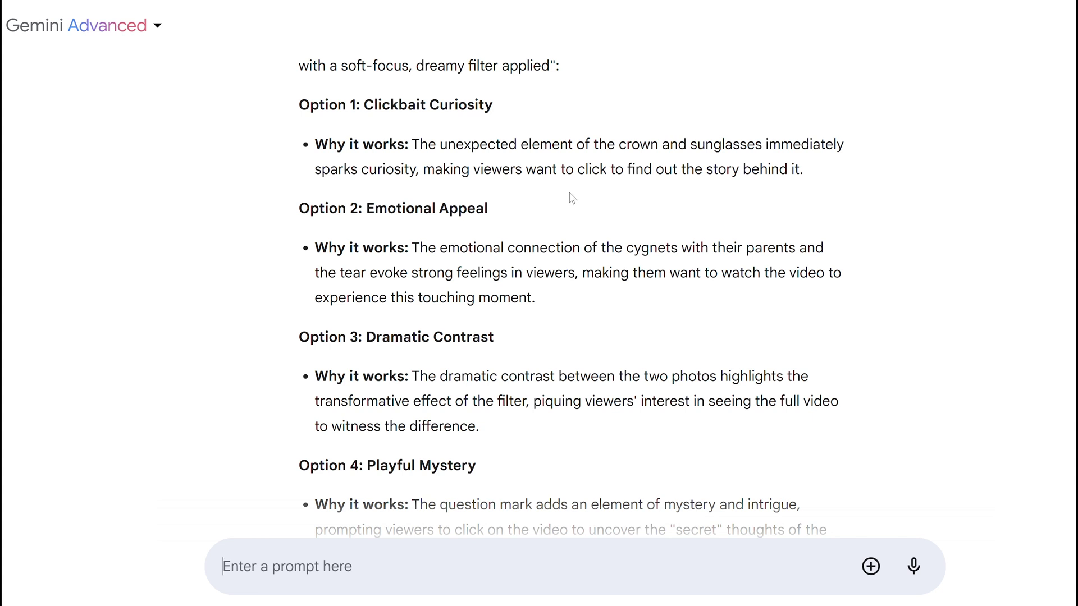
{"action": "scroll", "coordinate": [617, 273], "scroll_direction": "up", "scroll_amount": 3}
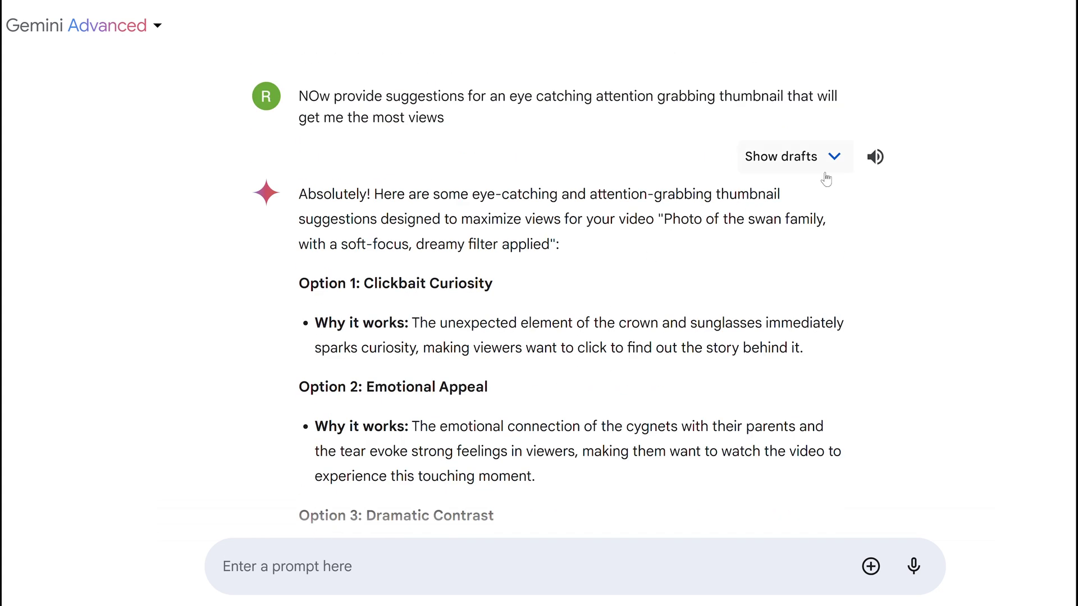
{"action": "left_click", "coordinate": [890, 160]}
{"action": "scroll", "coordinate": [962, 240], "scroll_direction": "down", "scroll_amount": 3}
{"action": "scroll", "coordinate": [961, 240], "scroll_direction": "up", "scroll_amount": 3}
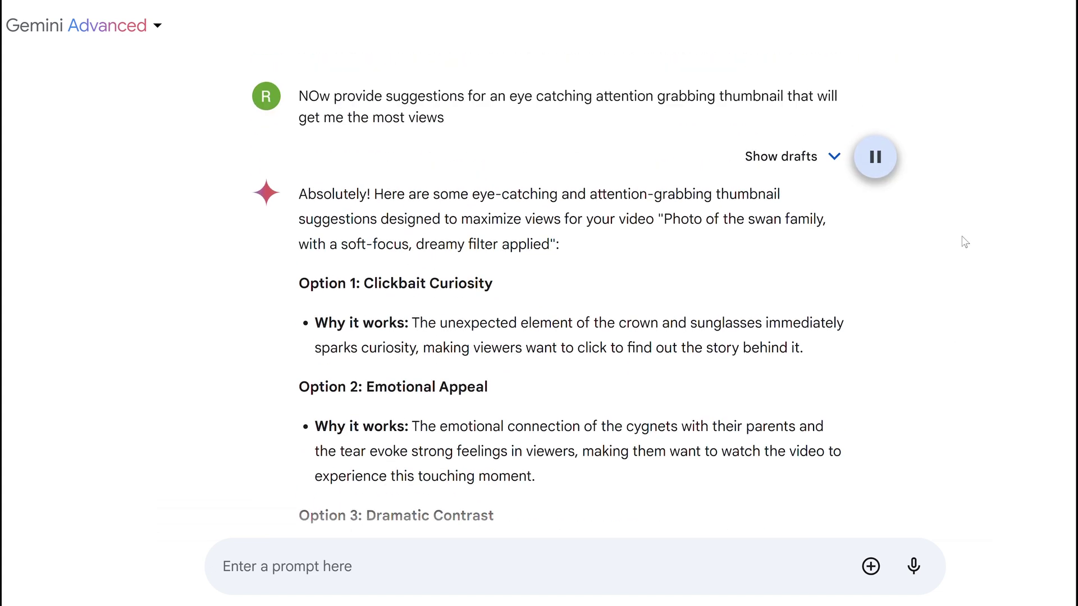
{"action": "left_click", "coordinate": [876, 156]}
Step: Read the attention-grabbing thumbnail options from Clickbait Curiosity to Playful Mystery, plus the additional tips, and compare them with the previous response
{"action": "scroll", "coordinate": [990, 283], "scroll_direction": "down", "scroll_amount": 3}
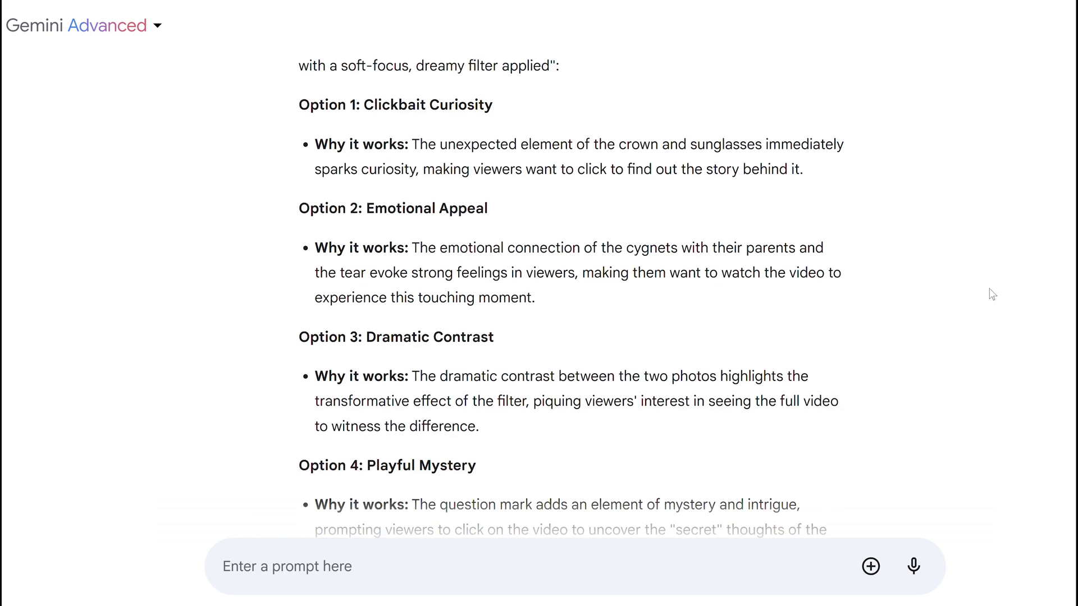
{"action": "scroll", "coordinate": [988, 300], "scroll_direction": "down", "scroll_amount": 3}
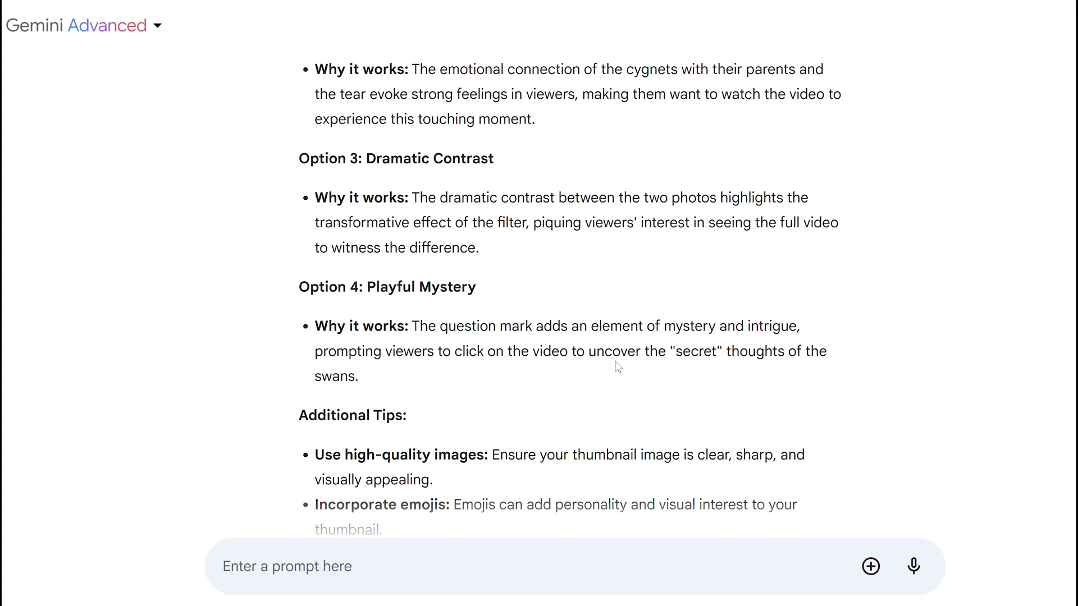
{"action": "scroll", "coordinate": [618, 367], "scroll_direction": "down", "scroll_amount": 3}
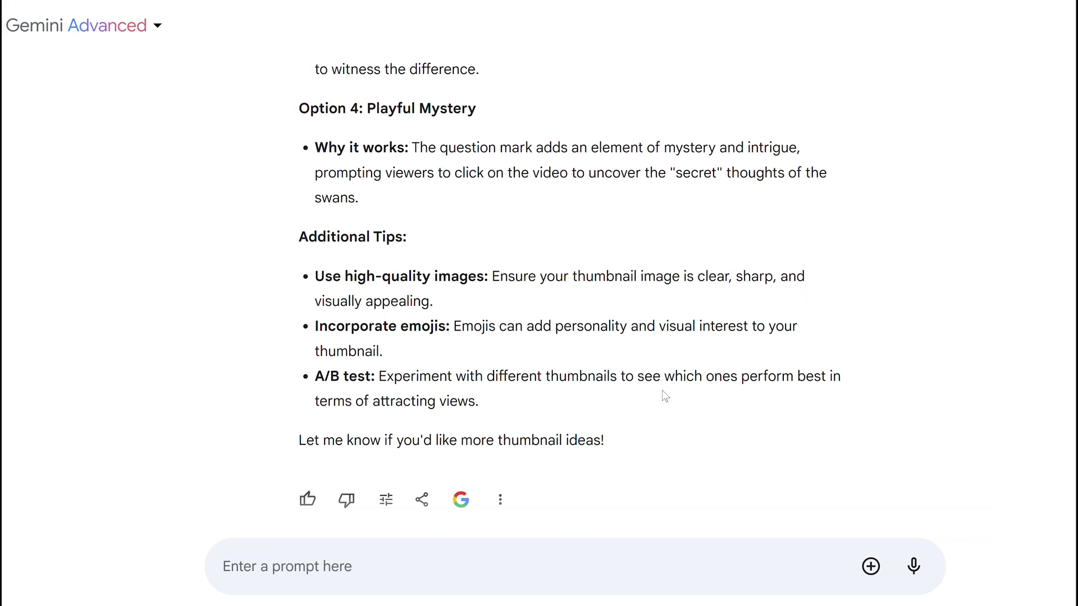
{"action": "scroll", "coordinate": [662, 399], "scroll_direction": "up", "scroll_amount": 9}
{"action": "scroll", "coordinate": [662, 402], "scroll_direction": "up", "scroll_amount": 6}
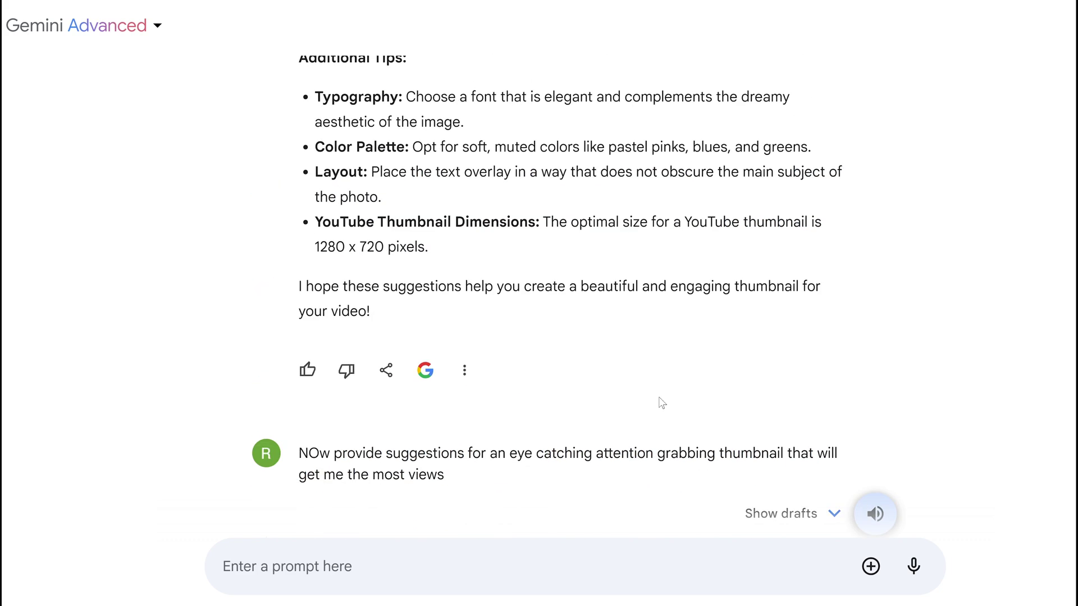
{"action": "scroll", "coordinate": [662, 402], "scroll_direction": "down", "scroll_amount": 6}
{"action": "scroll", "coordinate": [664, 401], "scroll_direction": "down", "scroll_amount": 10}
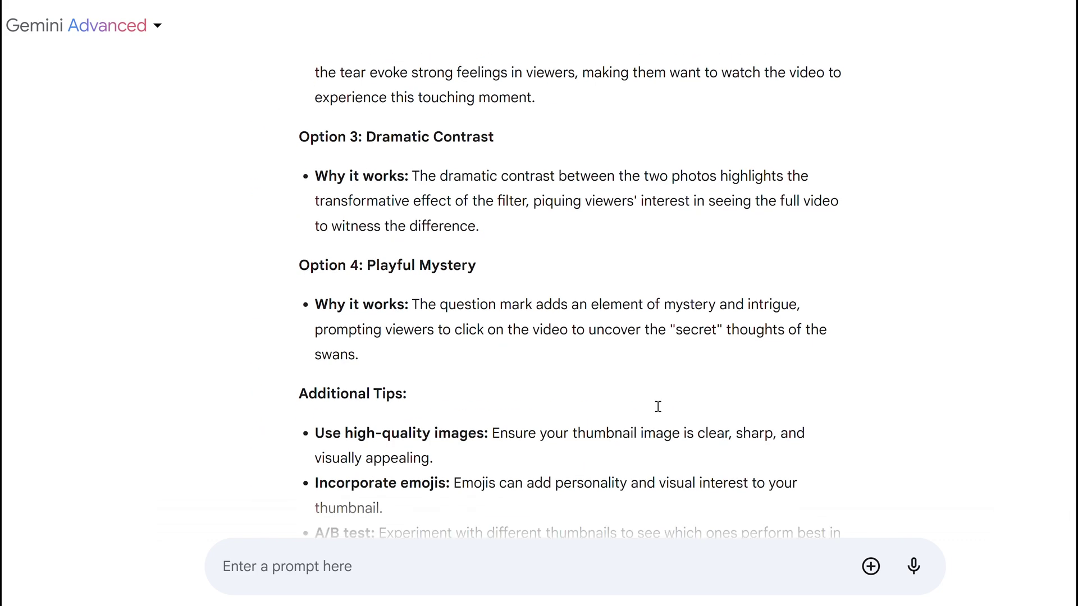
Step: Submit the prompt "please provide four new thumbnails after this advice"
{"action": "left_click", "coordinate": [439, 559]}
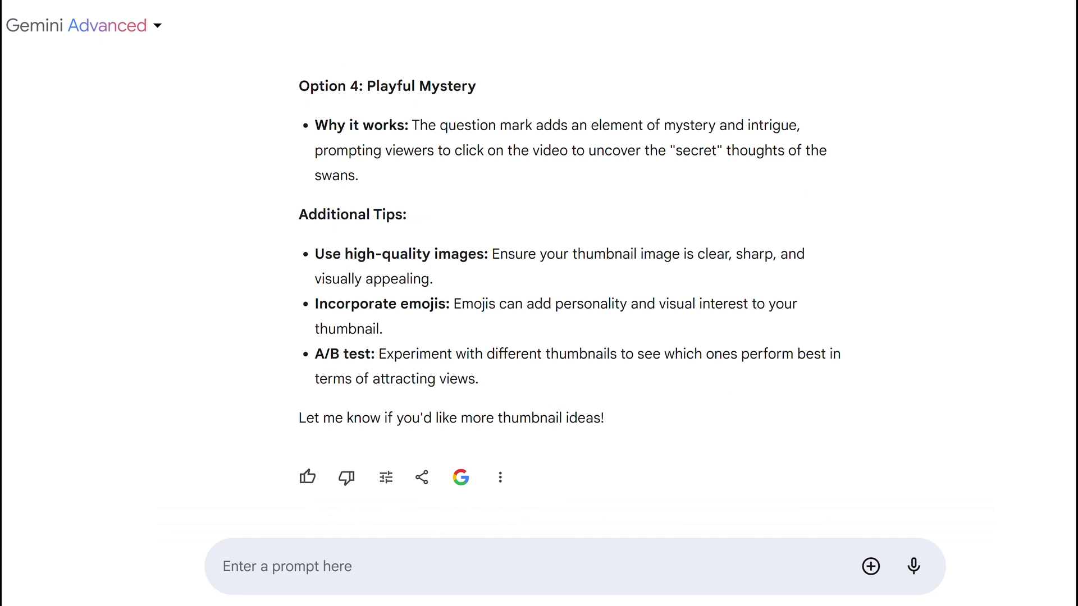
{"action": "type", "text": "pleas"}
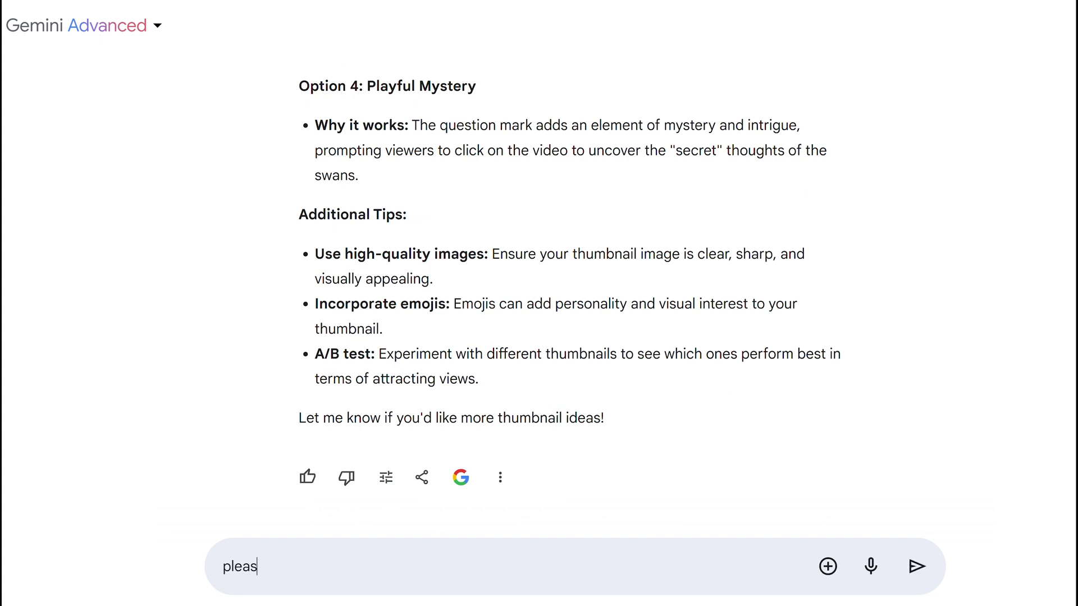
{"action": "type", "text": "e provide f"}
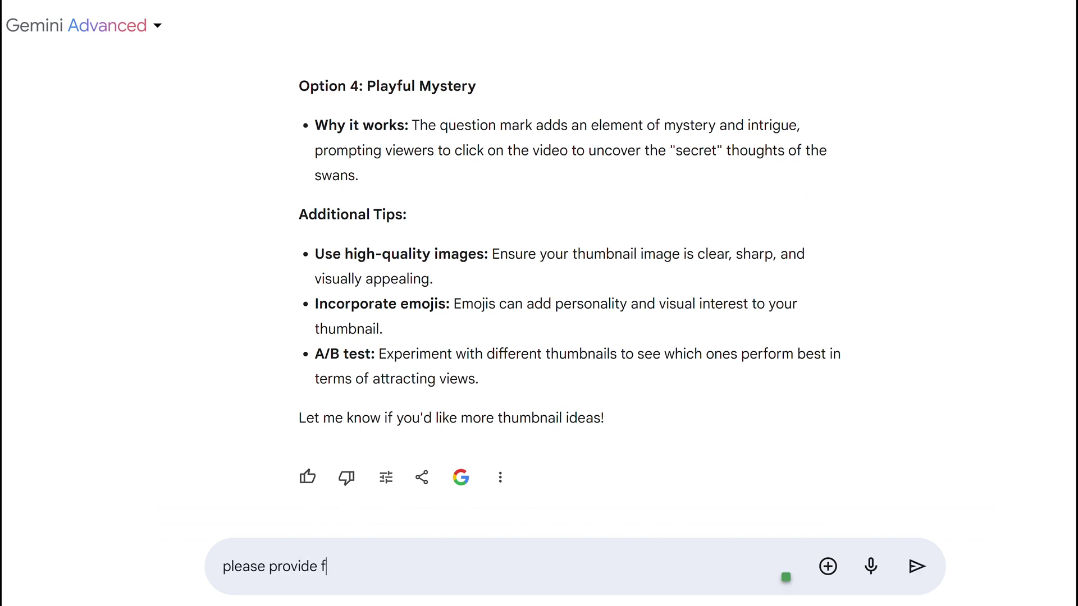
{"action": "type", "text": "our new thumba"}
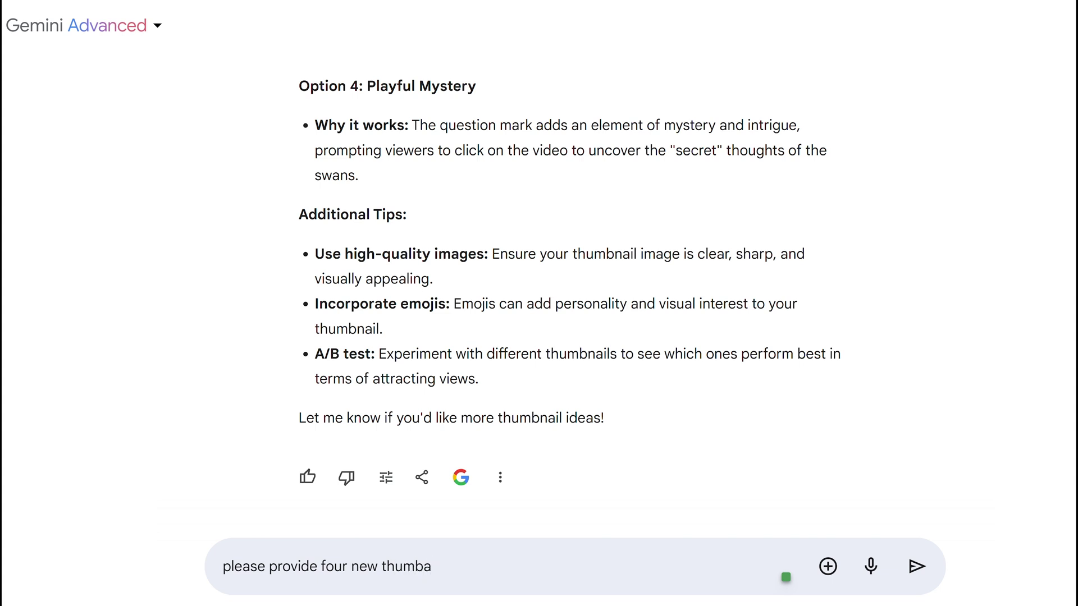
{"action": "key", "text": "BackSpace"}
{"action": "type", "text": "nails after this advice"}
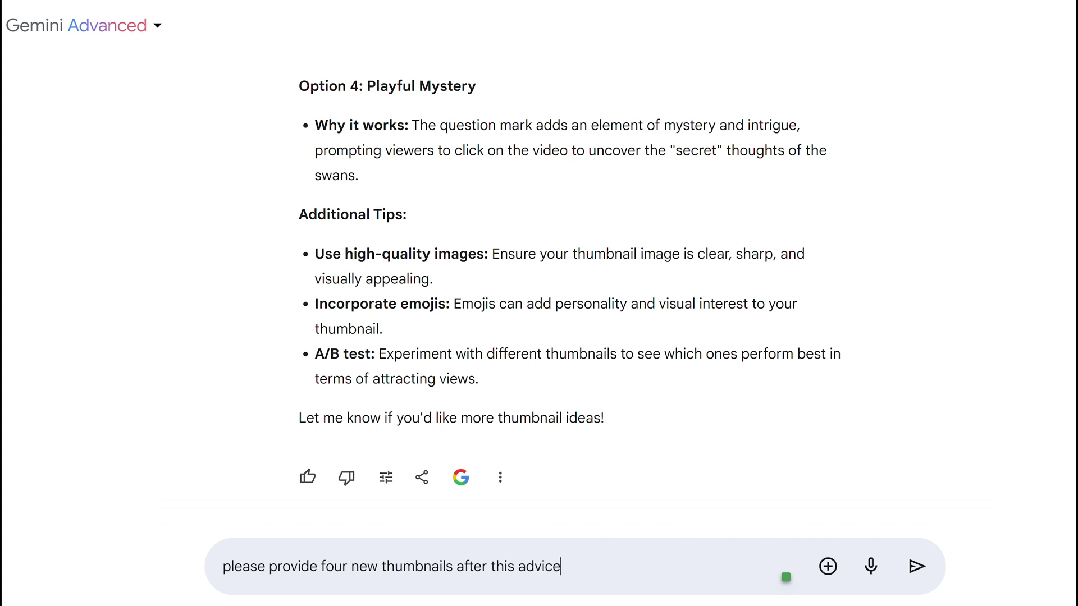
{"action": "type", "text": "e"}
{"action": "key", "text": "BackSpace"}
{"action": "type", "text": "e"}
{"action": "key", "text": "BackSpace"}
{"action": "key", "text": "Return"}
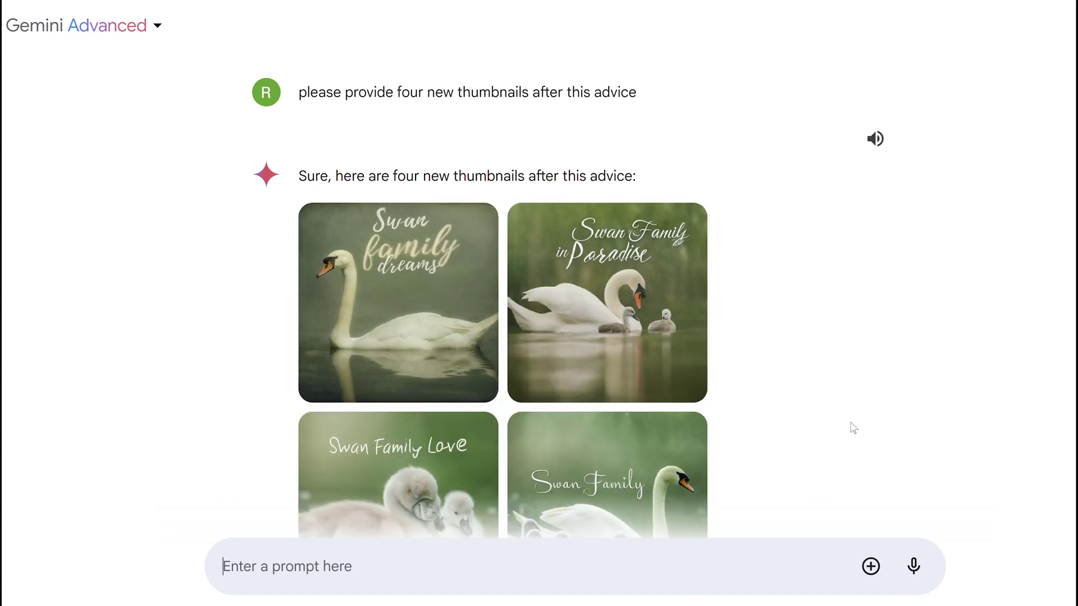
Step: Compare the four new captioned thumbnails, view the "Swan Family in Paradise" image enlarged, and close the enlarged view
{"action": "scroll", "coordinate": [853, 430], "scroll_direction": "down", "scroll_amount": 2}
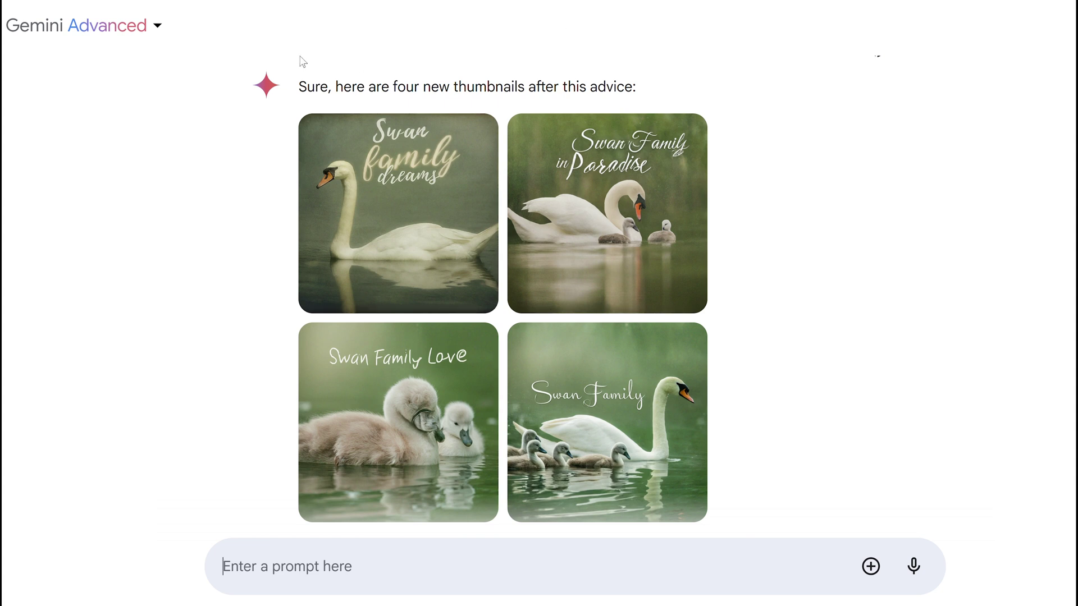
{"action": "mouse_move", "coordinate": [401, 382]}
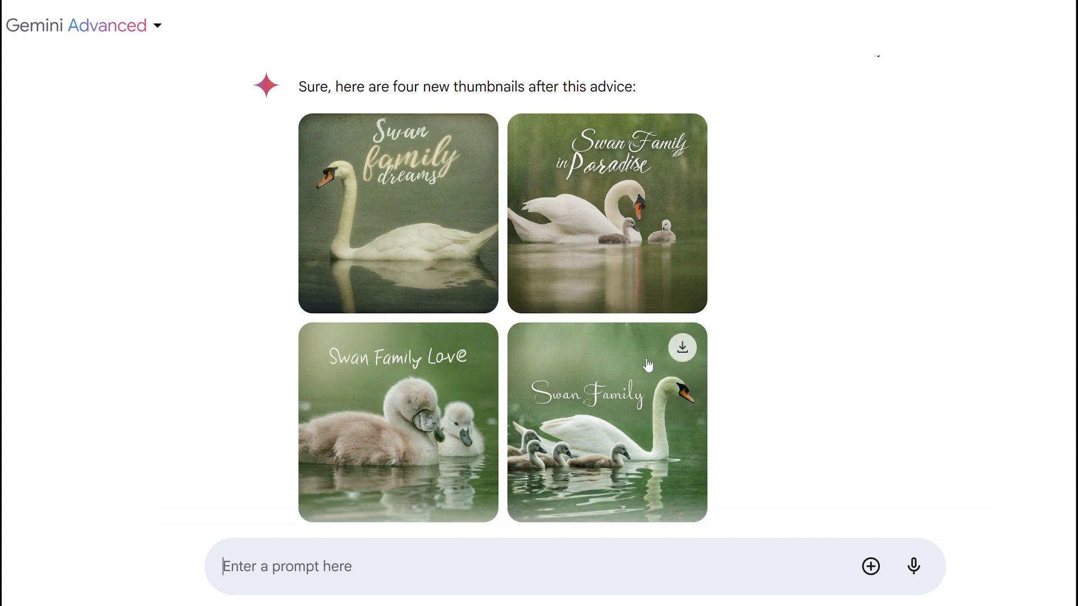
{"action": "left_click", "coordinate": [604, 218]}
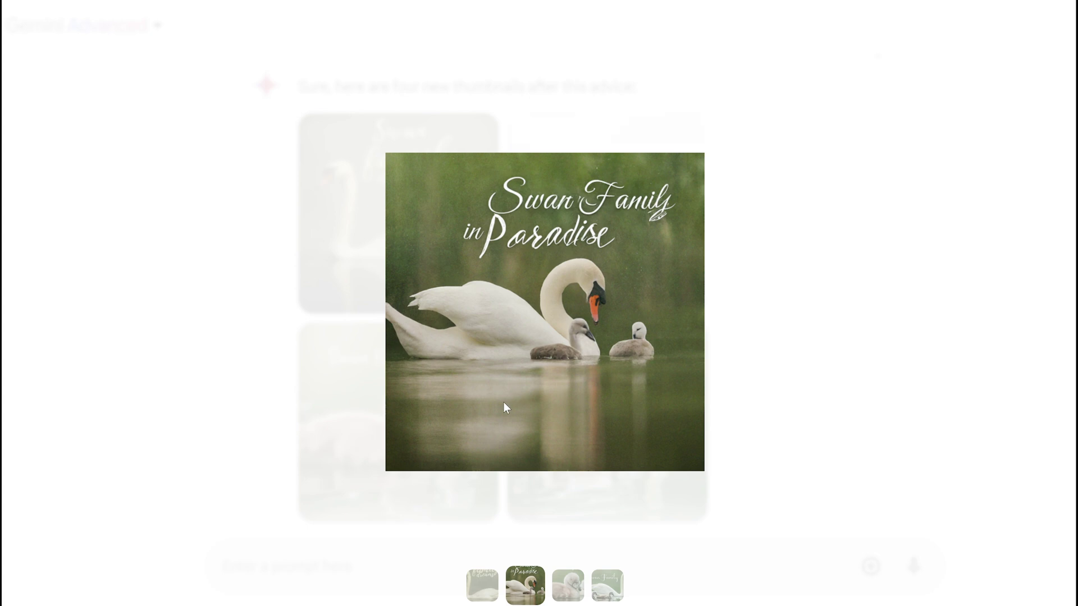
{"action": "left_click", "coordinate": [67, 300]}
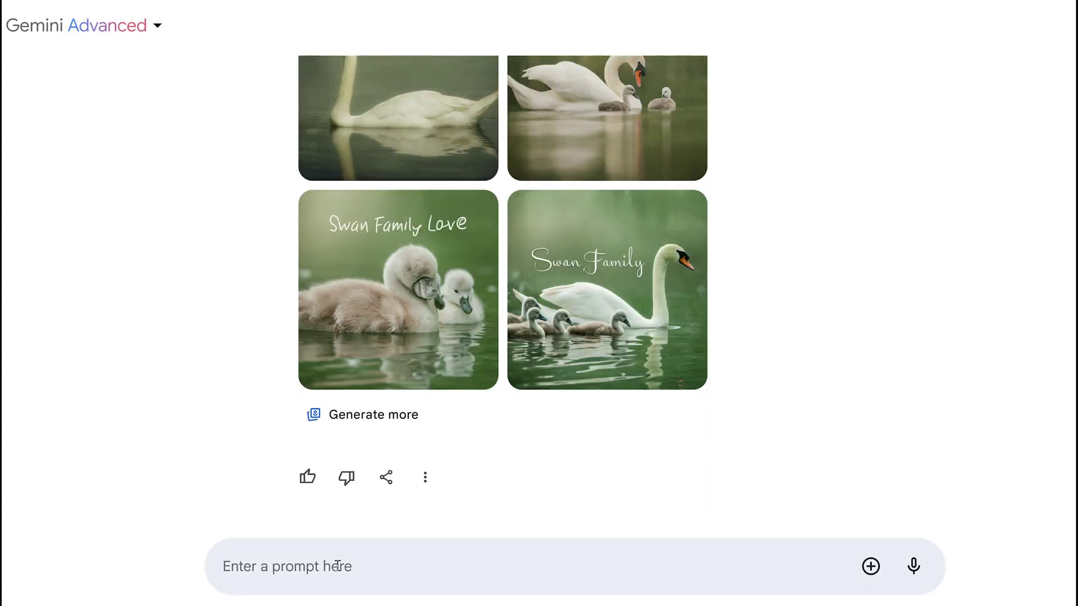
Step: Submit the prompt "How do I end the video with a call to action, to watch more of my swan videos and subscribe."
{"action": "type", "text": "How"}
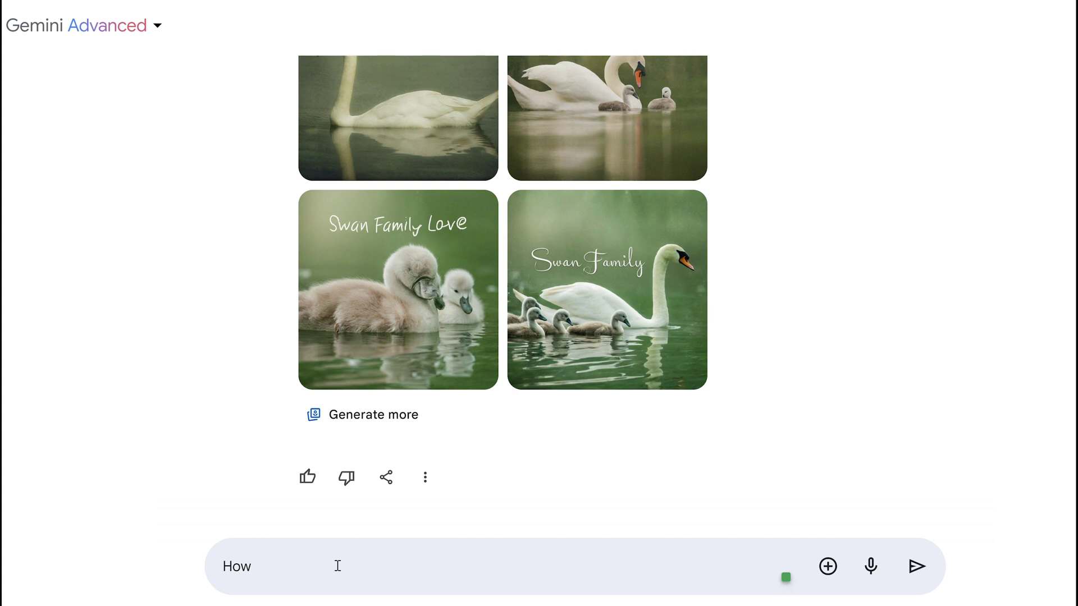
{"action": "type", "text": " do I end the video with a call to "}
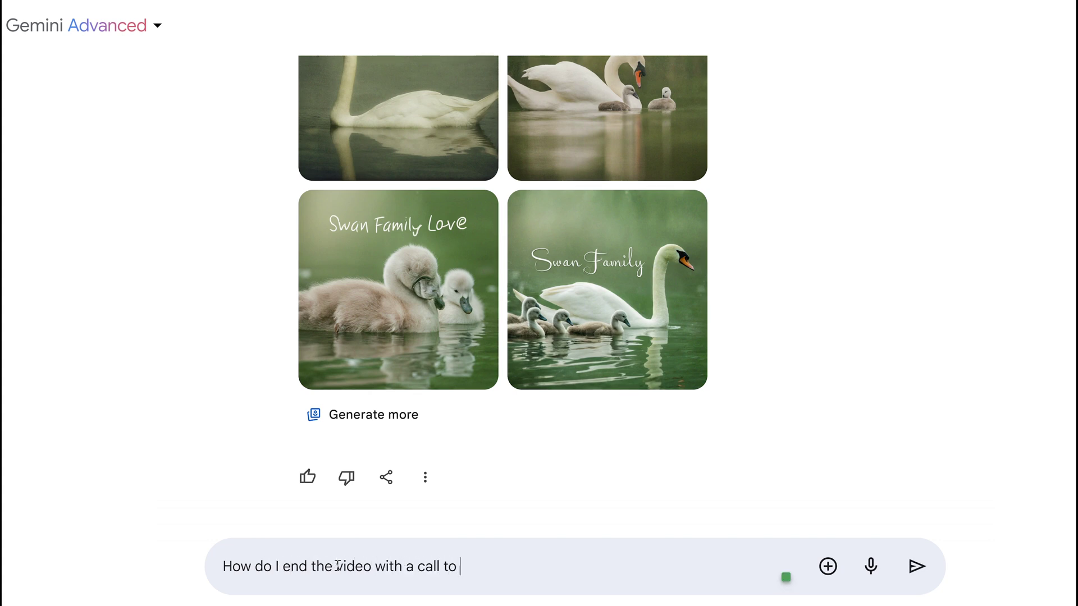
{"action": "type", "text": "action, to watch more of my v"}
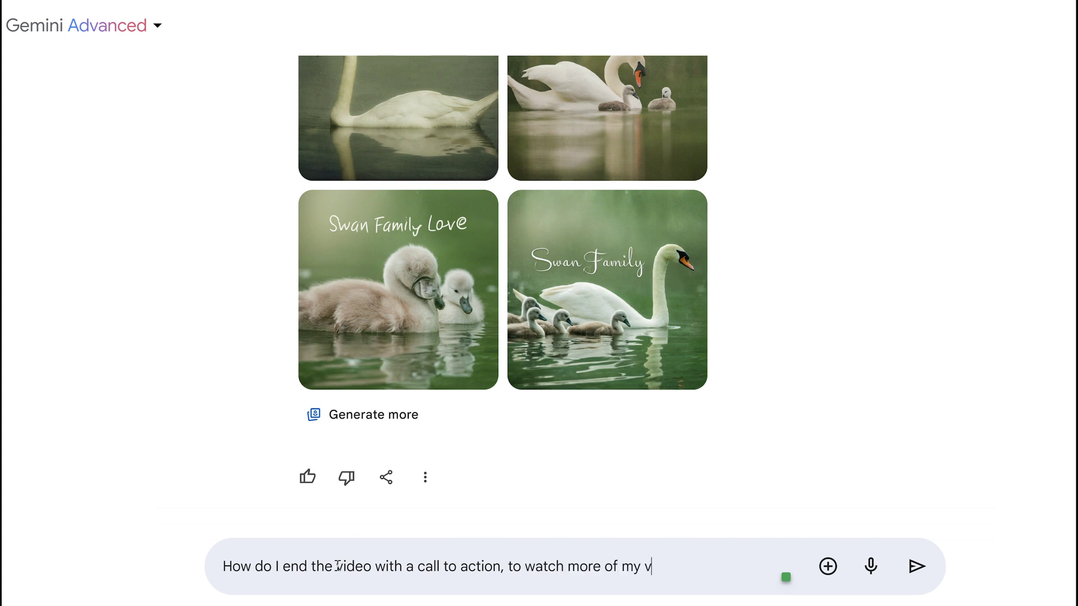
{"action": "type", "text": "ideos and subscribe"}
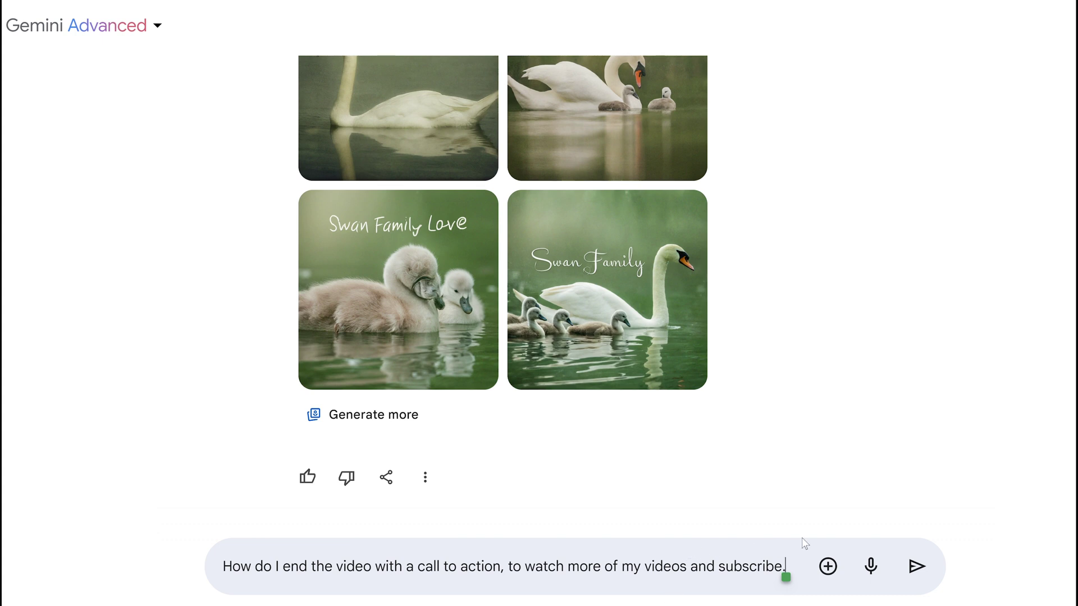
{"action": "type", "text": "."}
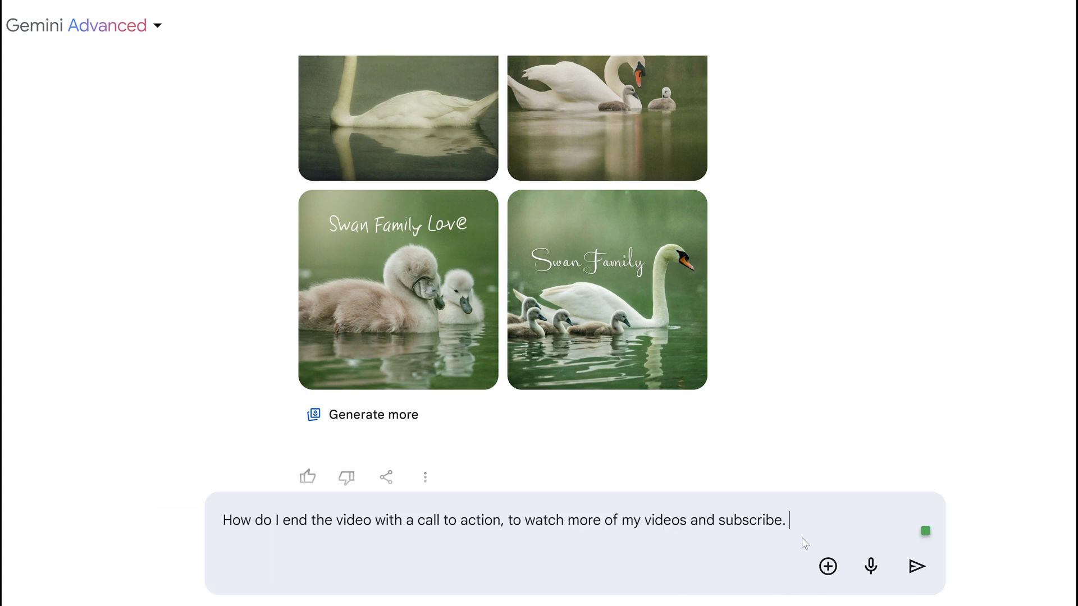
{"action": "left_click", "coordinate": [648, 521]}
{"action": "type", "text": "swan"}
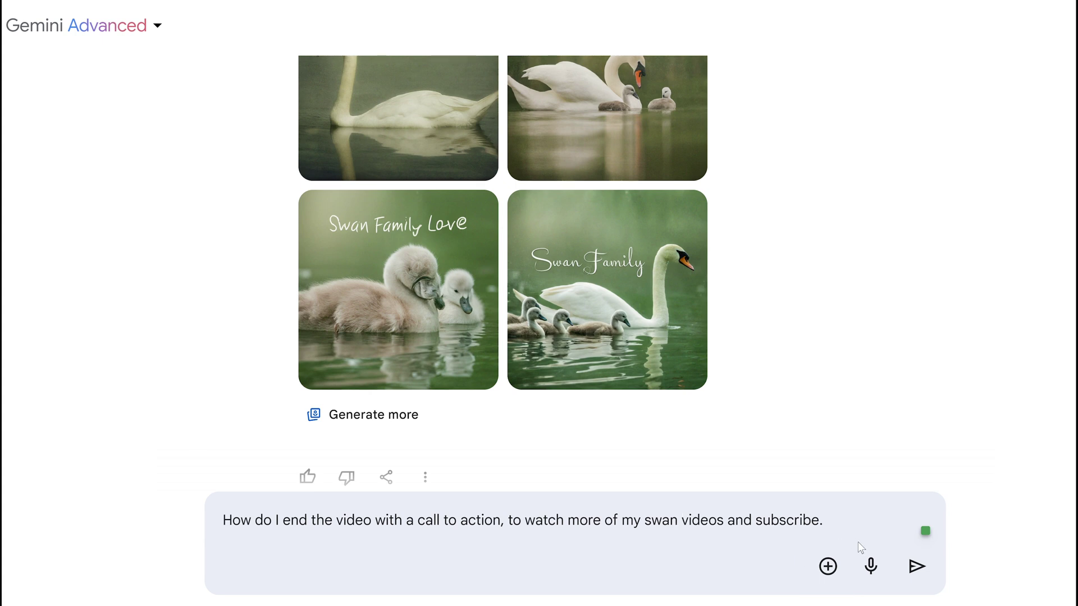
{"action": "left_click", "coordinate": [915, 566]}
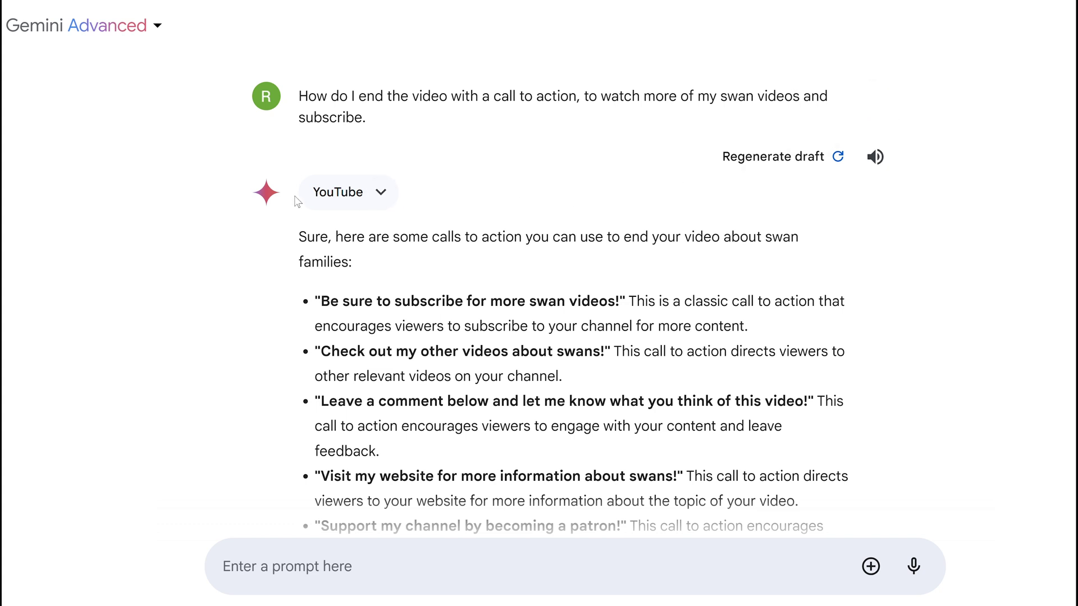
Step: Inspect the YouTube extension's query details and read the suggested calls to action, the combined example and the additional tips
{"action": "left_click", "coordinate": [384, 199]}
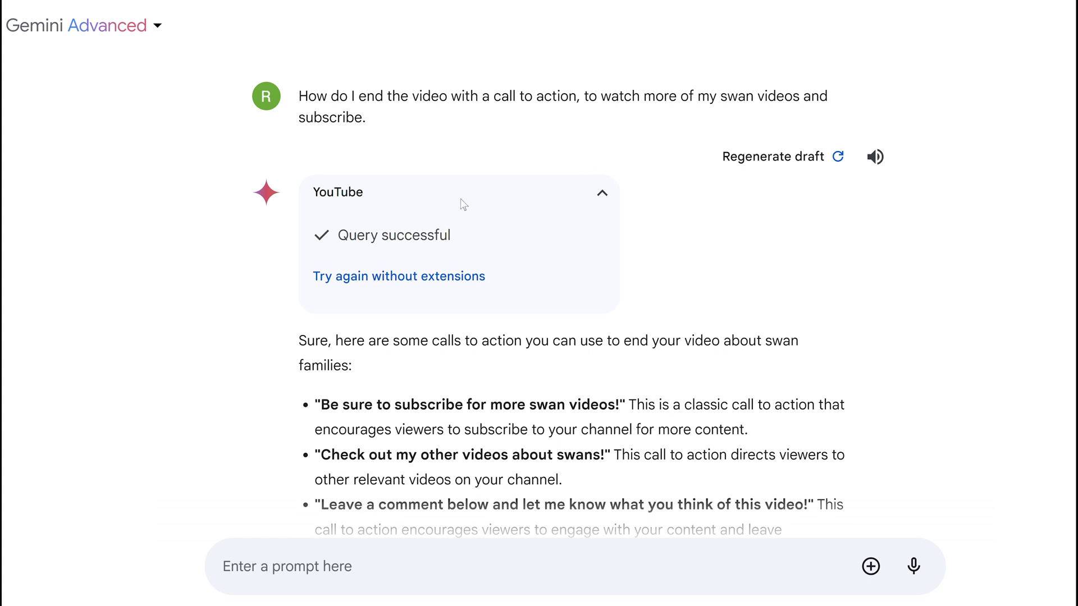
{"action": "left_click", "coordinate": [599, 198]}
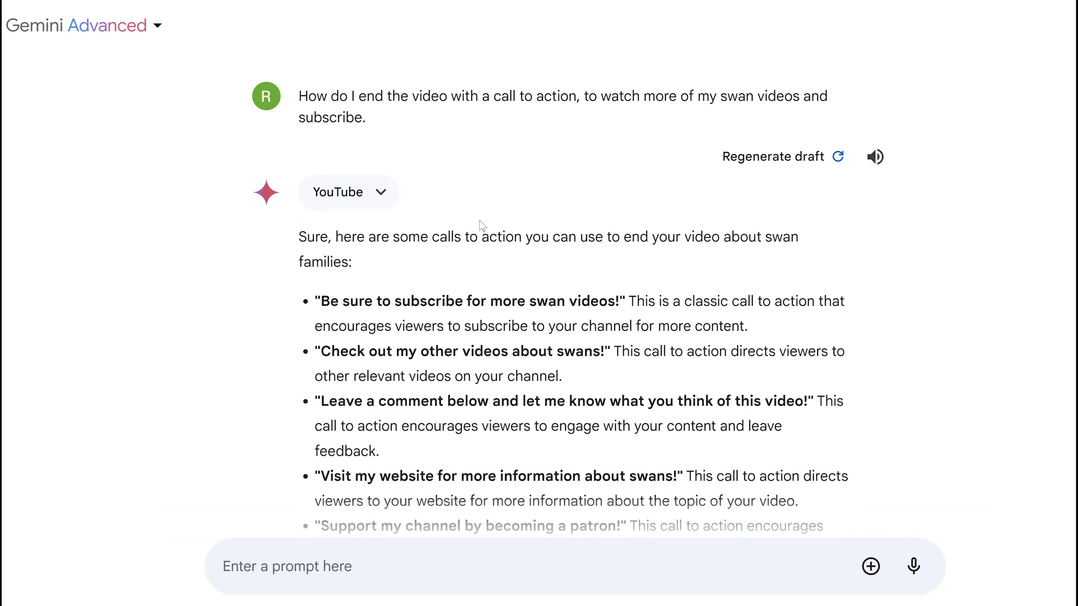
{"action": "scroll", "coordinate": [482, 230], "scroll_direction": "down", "scroll_amount": 2}
{"action": "scroll", "coordinate": [480, 236], "scroll_direction": "up", "scroll_amount": 2}
{"action": "scroll", "coordinate": [459, 365], "scroll_direction": "down", "scroll_amount": 2}
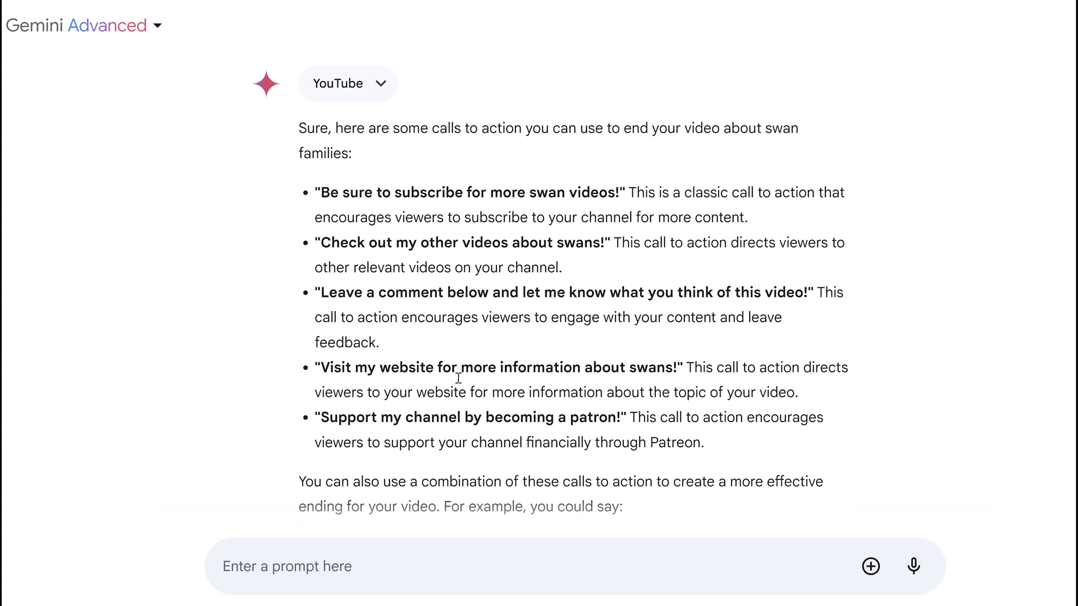
{"action": "scroll", "coordinate": [457, 377], "scroll_direction": "down", "scroll_amount": 2}
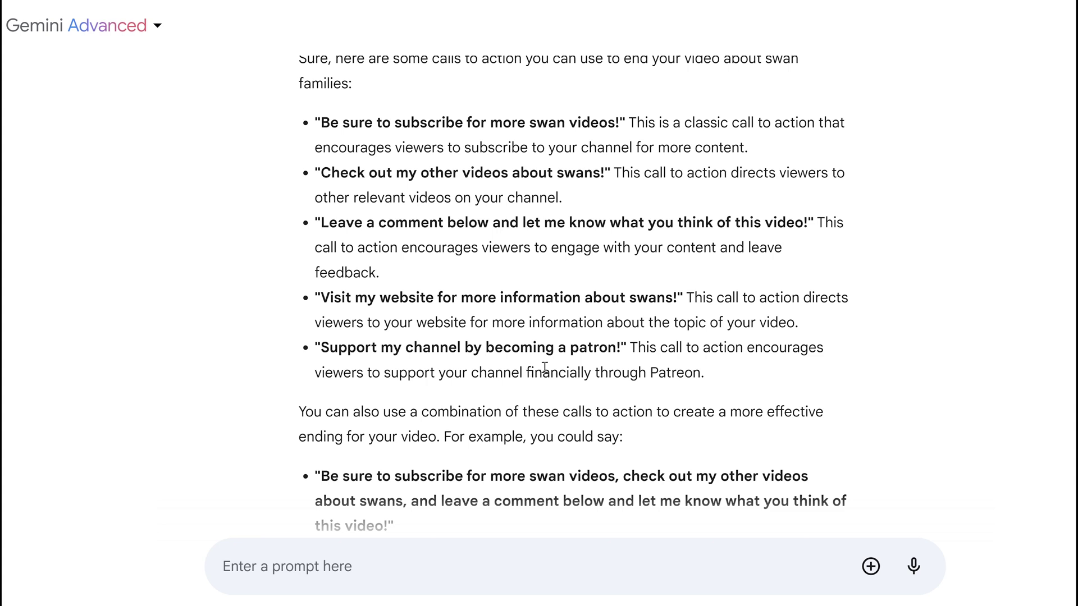
{"action": "scroll", "coordinate": [561, 368], "scroll_direction": "down", "scroll_amount": 2}
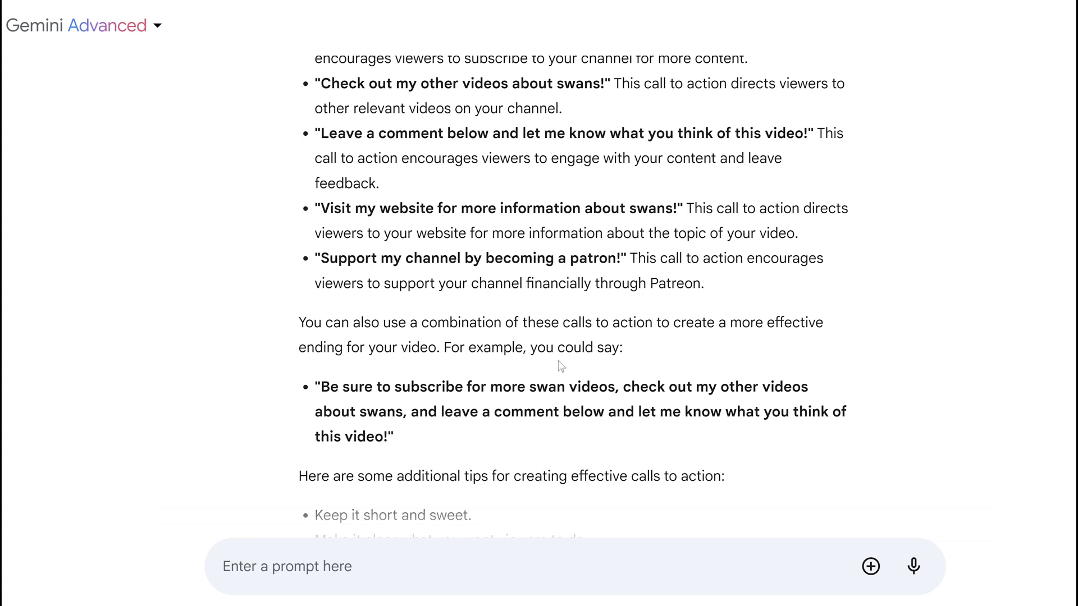
{"action": "scroll", "coordinate": [558, 365], "scroll_direction": "down", "scroll_amount": 2}
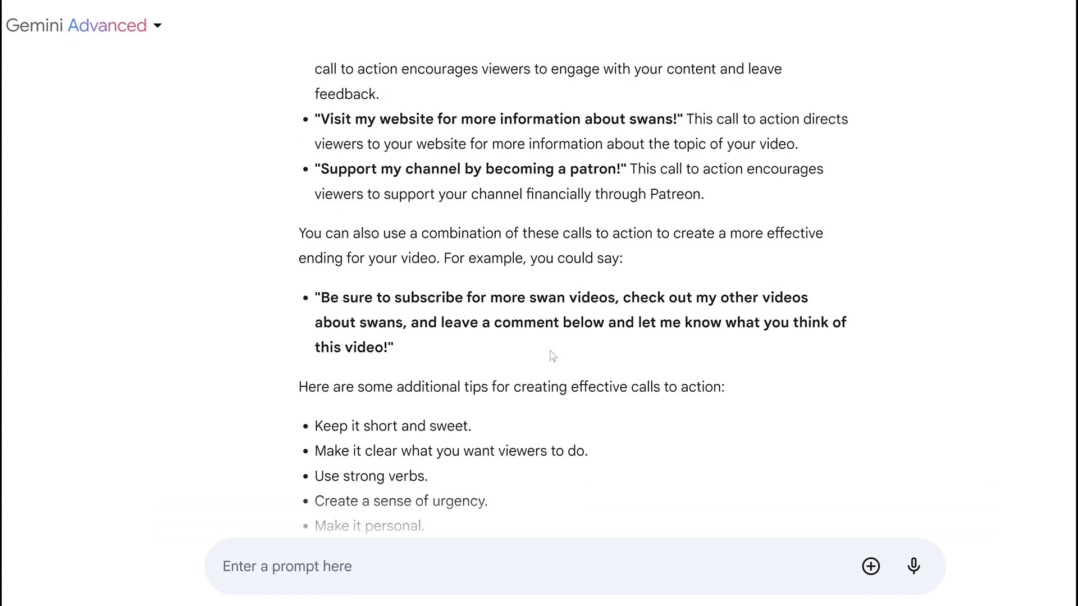
{"action": "scroll", "coordinate": [552, 361], "scroll_direction": "down", "scroll_amount": 2}
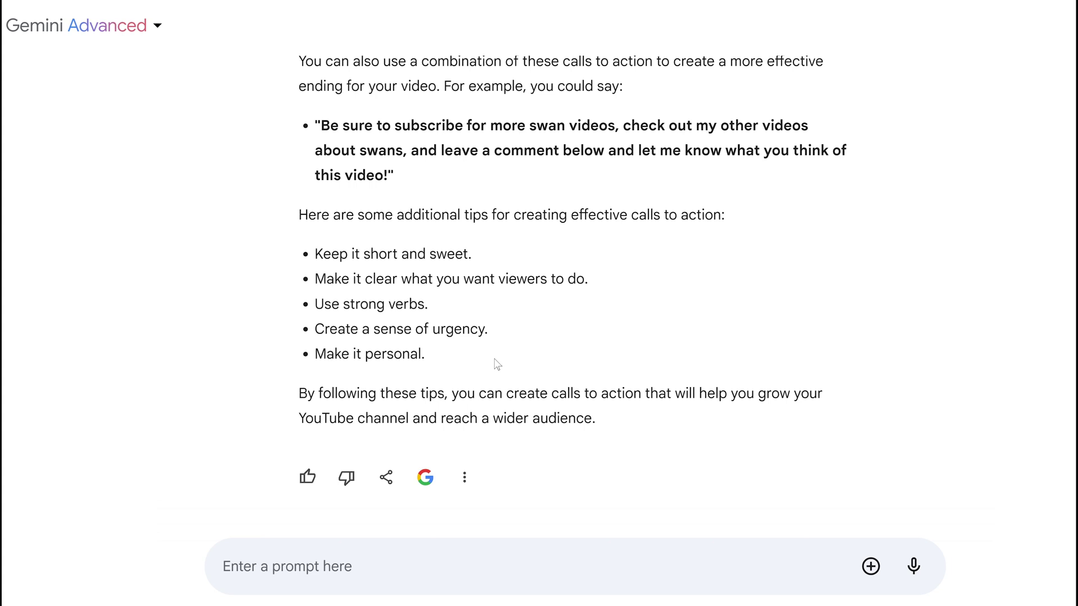
Step: Submit the prompt "what is an example of strong verbs that would be good for youtube outro" and read the response to its end
{"action": "left_click", "coordinate": [516, 557]}
{"action": "type", "text": "what is an "}
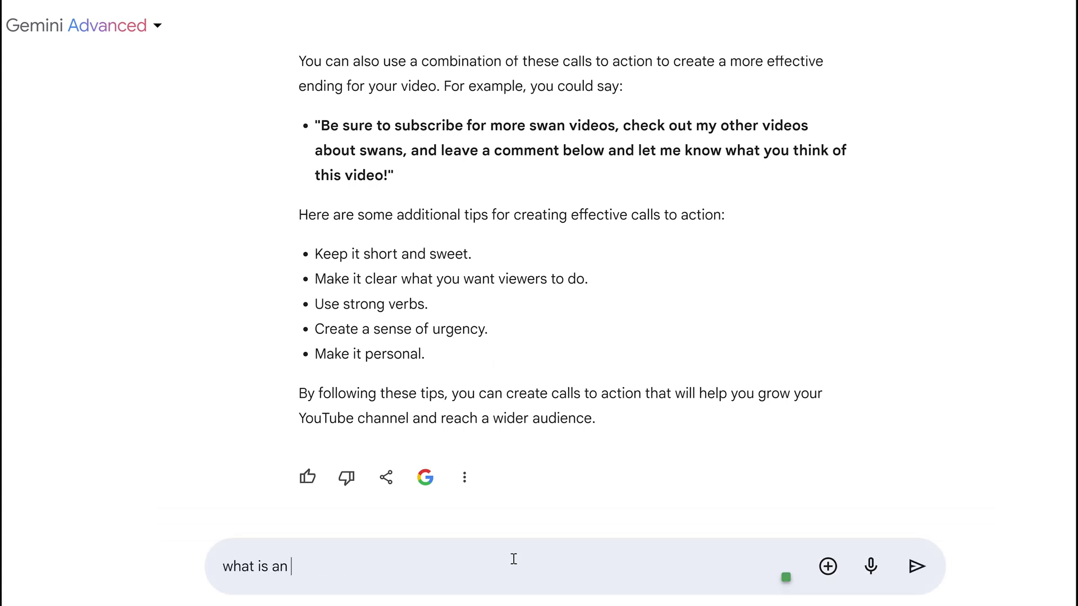
{"action": "type", "text": "example in"}
{"action": "key", "text": "BackSpace"}
{"action": "key", "text": "BackSpace"}
{"action": "type", "text": "of strong"}
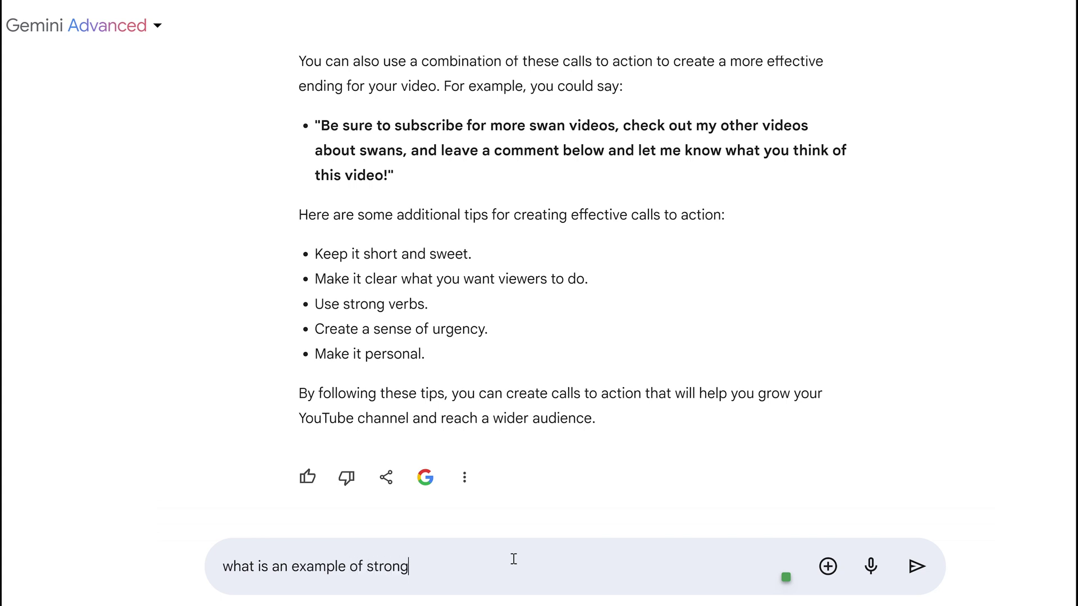
{"action": "type", "text": " verbs that would be go"}
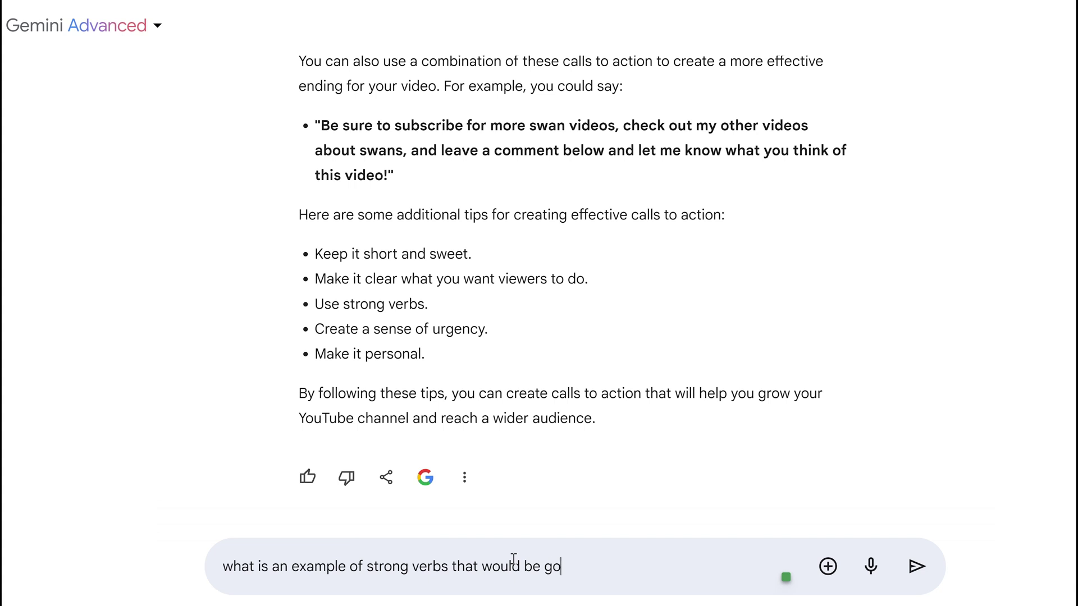
{"action": "type", "text": "od for youtube outro"}
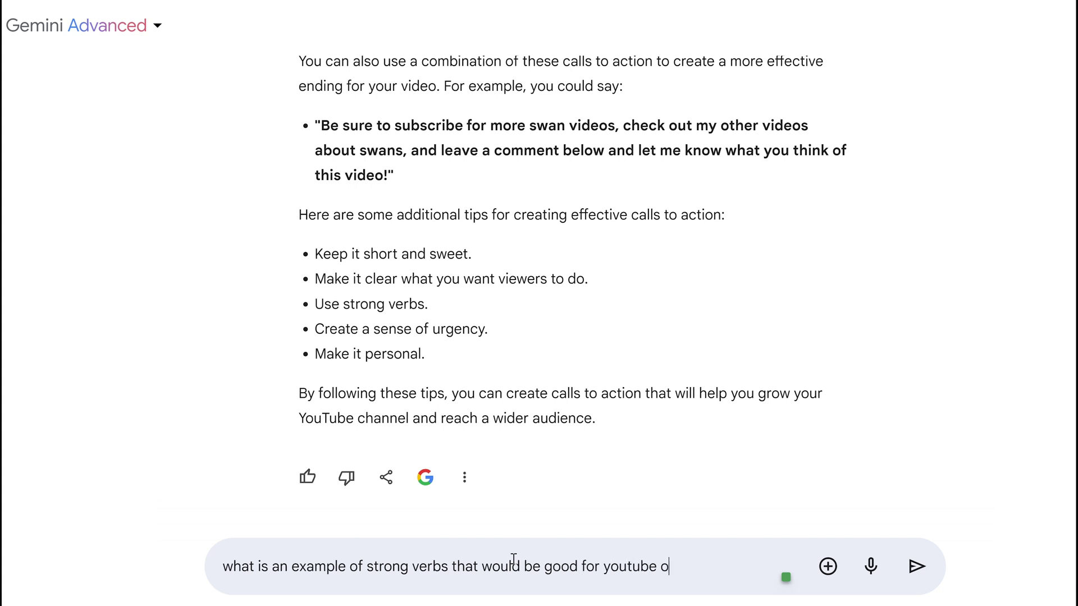
{"action": "key", "text": "Return"}
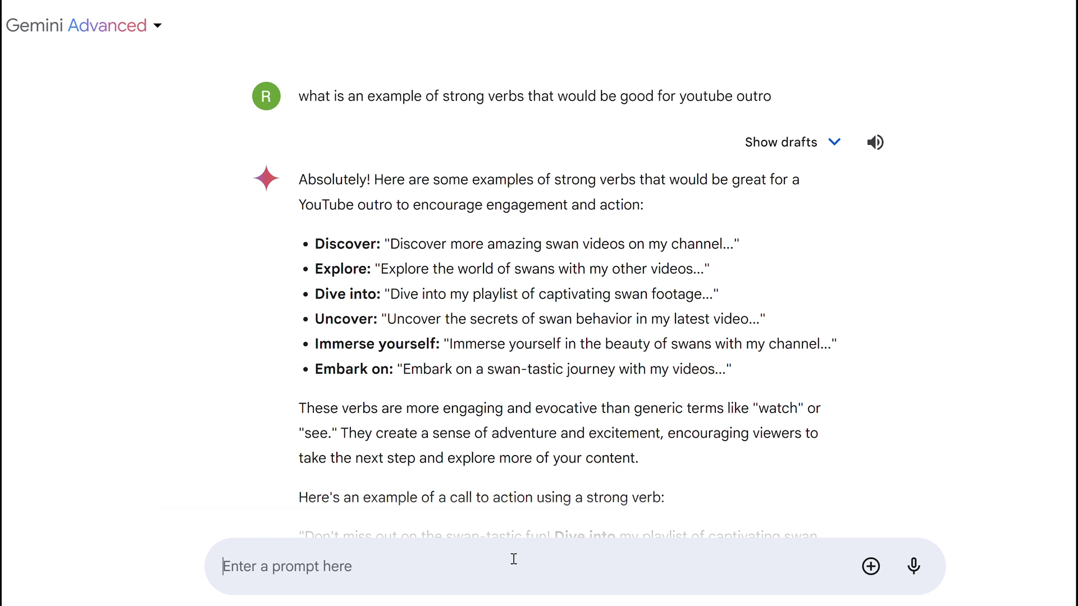
{"action": "scroll", "coordinate": [340, 278], "scroll_direction": "down", "scroll_amount": 3}
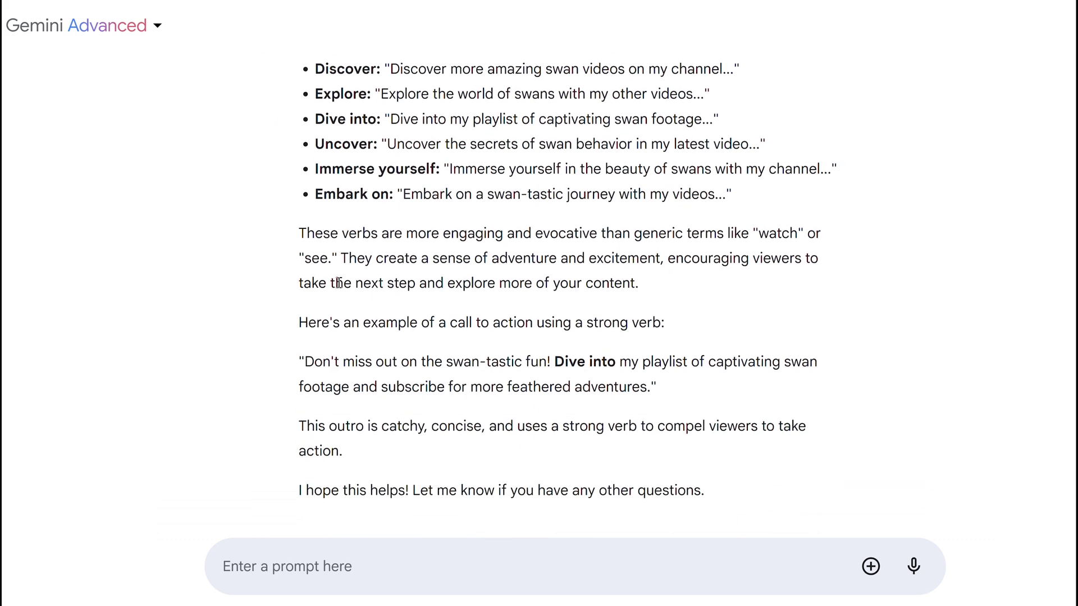
{"action": "scroll", "coordinate": [339, 286], "scroll_direction": "down", "scroll_amount": 1}
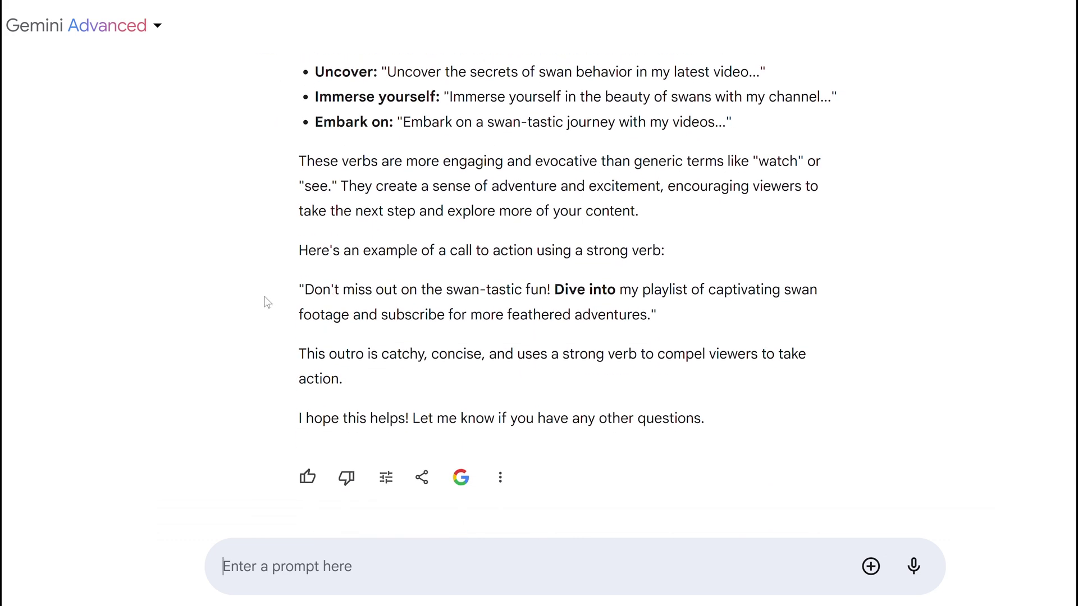